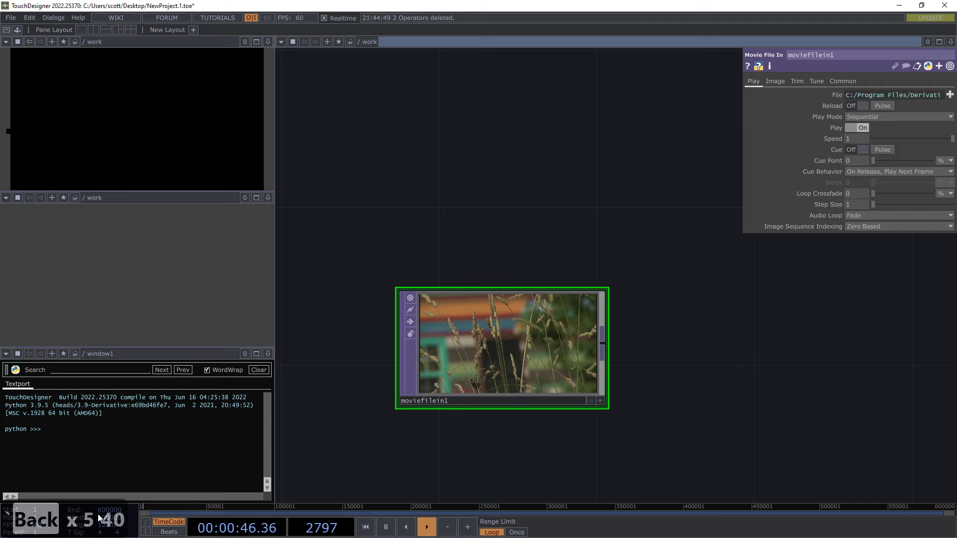
- Set the timeline's frame rate to 30 FPS
key(BackSpace)
key(BackSpace)
text(30)
key(Return)
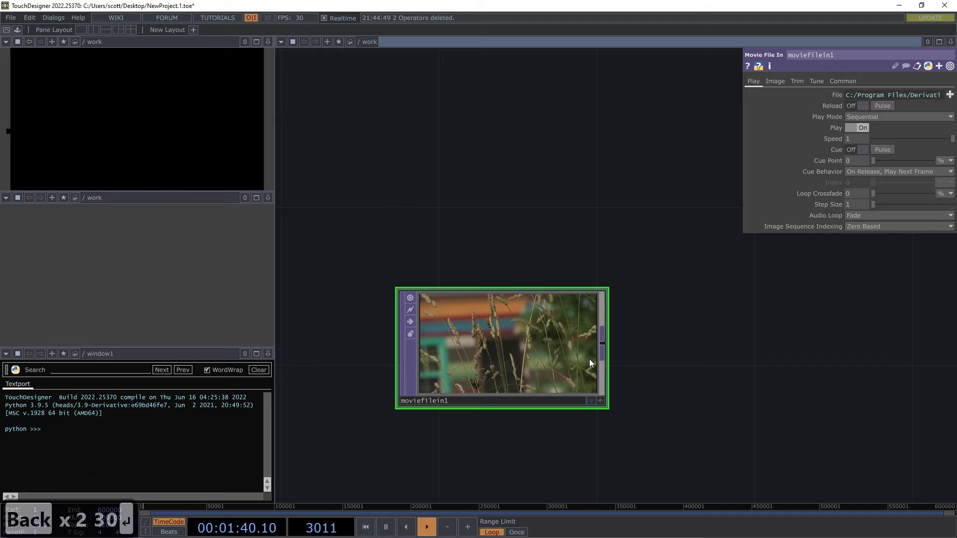
- Check the length of the clip in moviefilein1 and set the timeline's End to 150 frames
middle_click(510, 356)
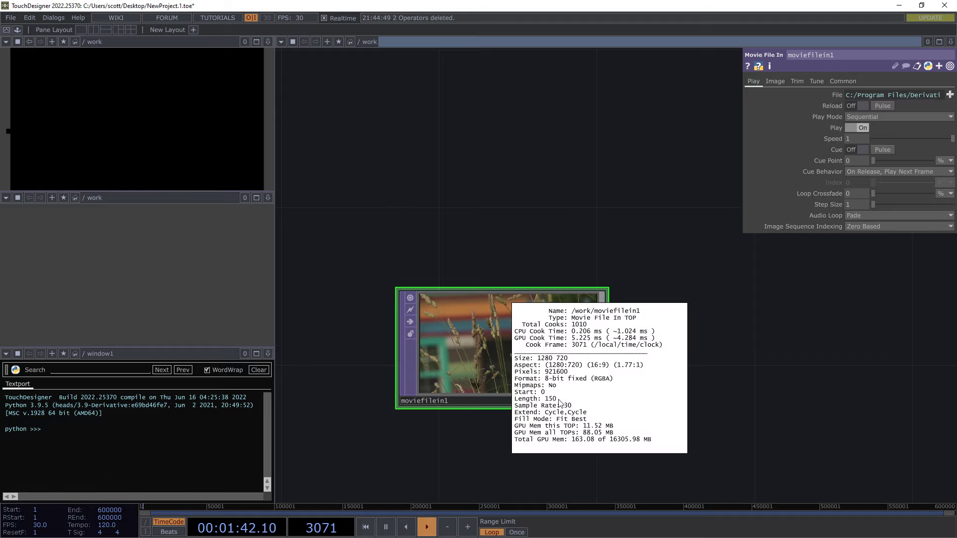
click(125, 510)
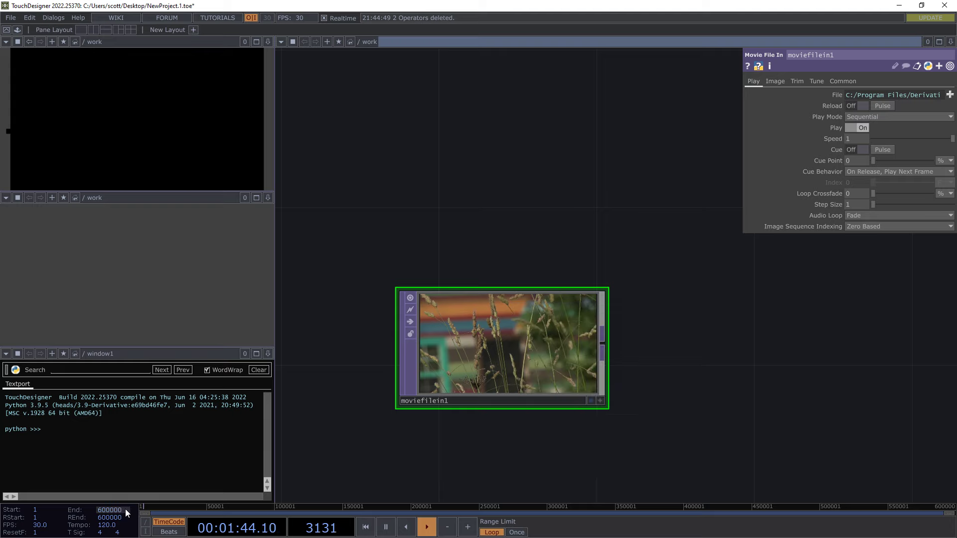
key(ctrl+a)
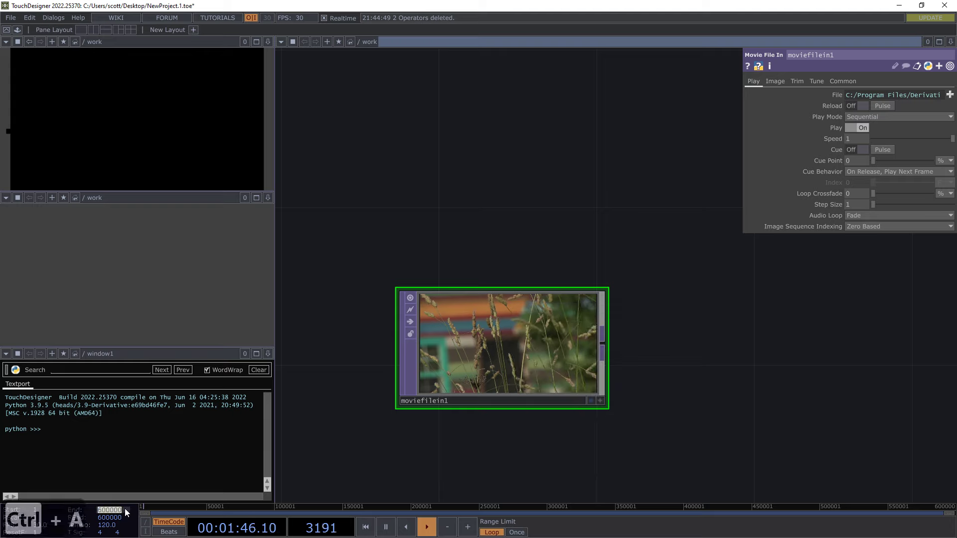
text(250)
key(BackSpace)
key(BackSpace)
key(BackSpace)
text(140)
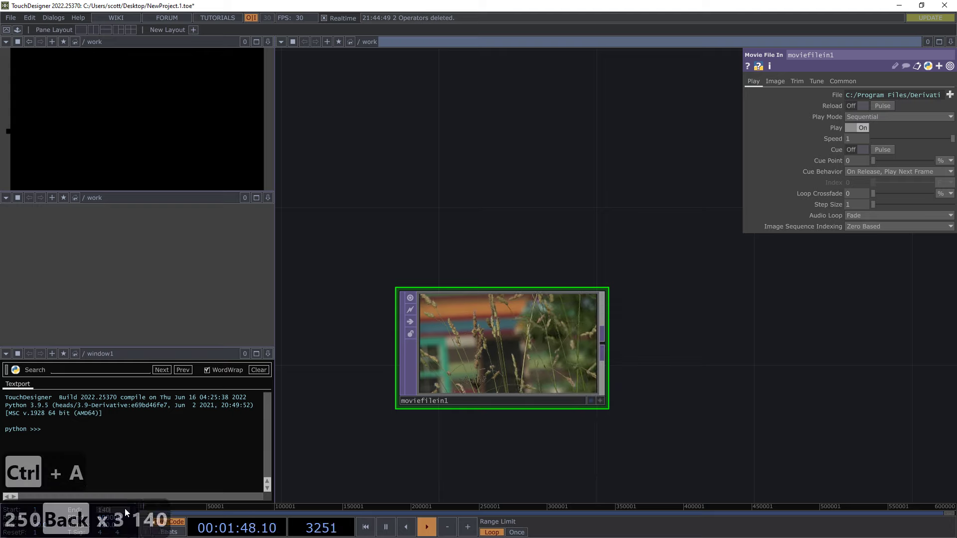
key(BackSpace)
key(BackSpace)
text(50)
key(Return)
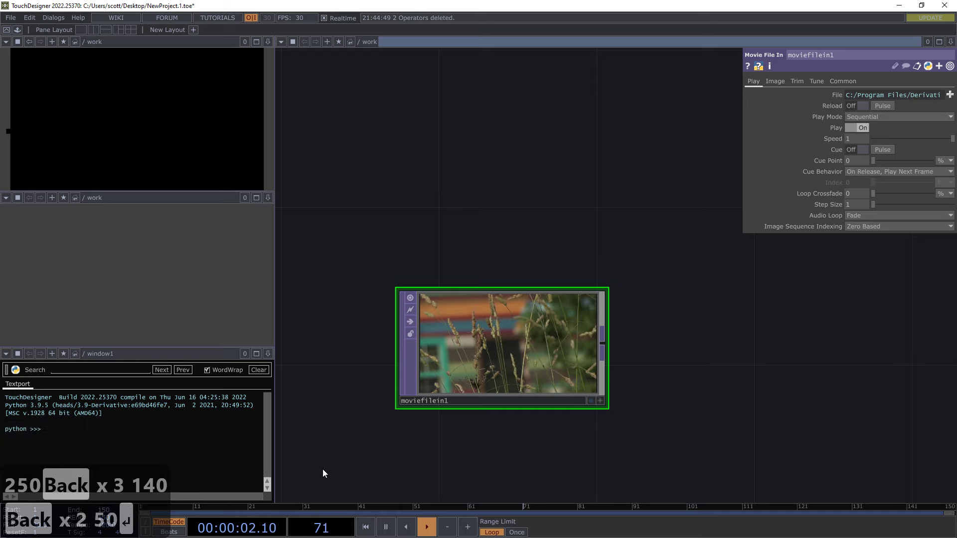
middle_click(561, 357)
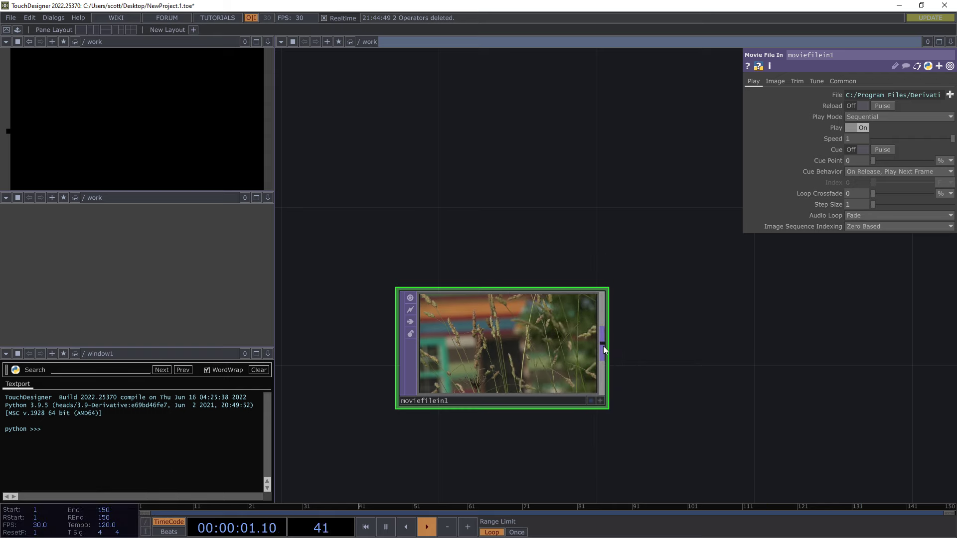
- Add an Info CHOP fed by moviefilein1 and place it above that node
click(604, 346)
key(Tab)
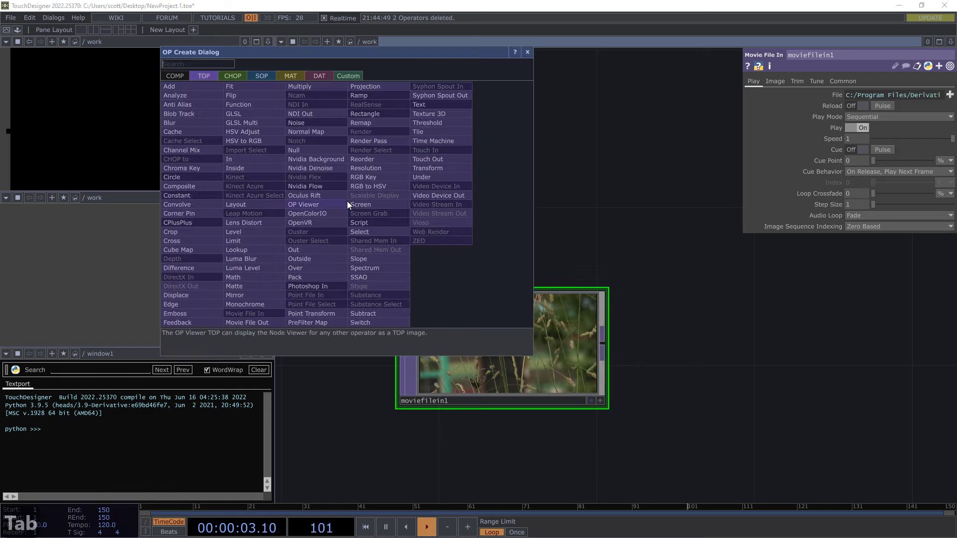
text(info)
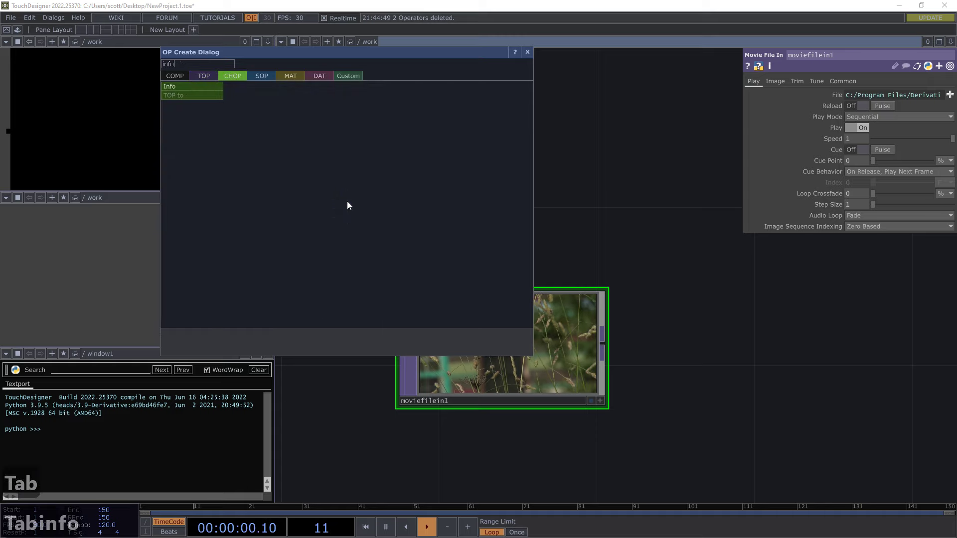
click(171, 86)
click(504, 145)
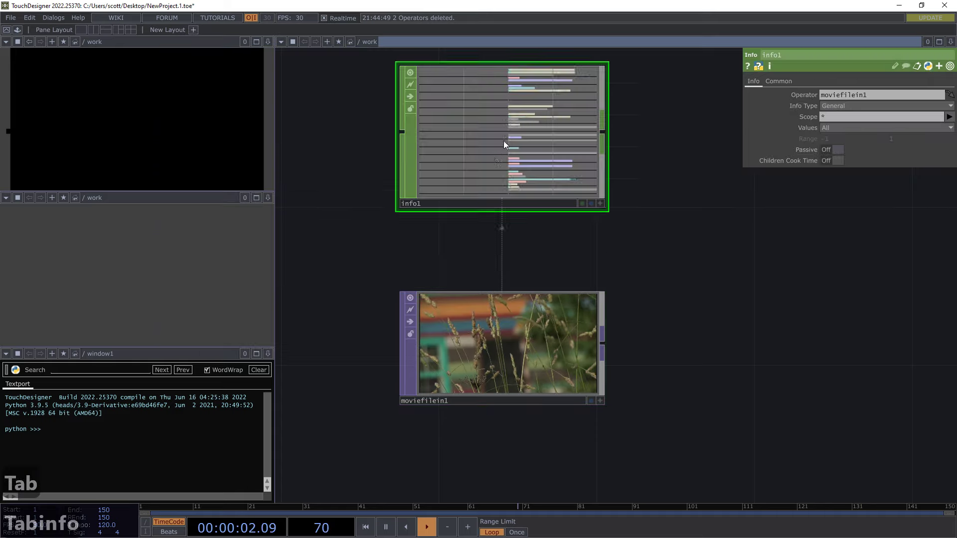
- Limit the Scope of info1 to the index channel
scroll(507, 77, up, 5)
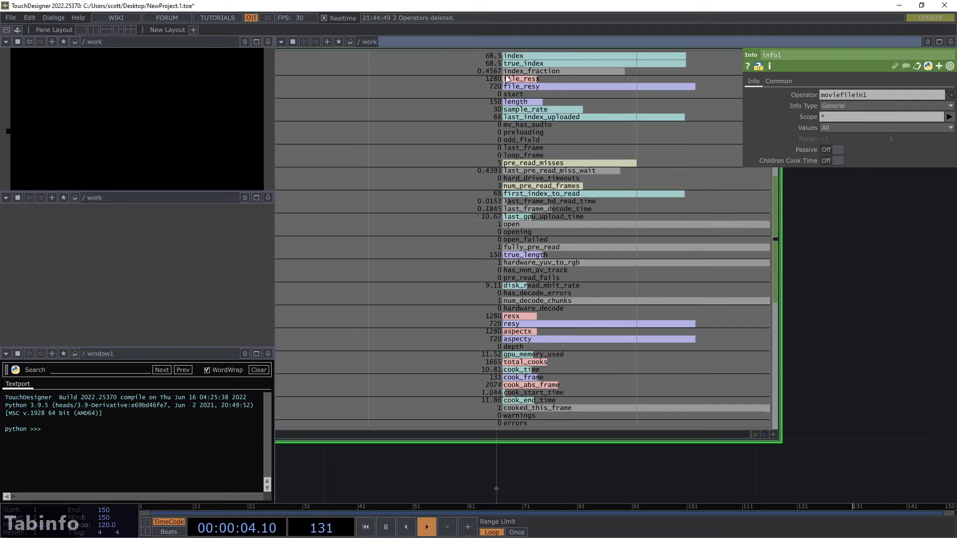
click(950, 117)
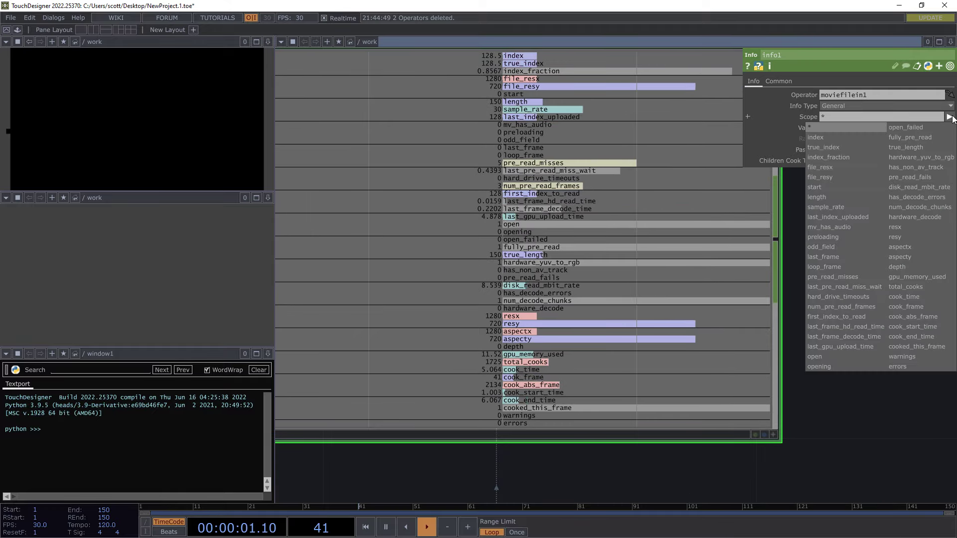
click(846, 135)
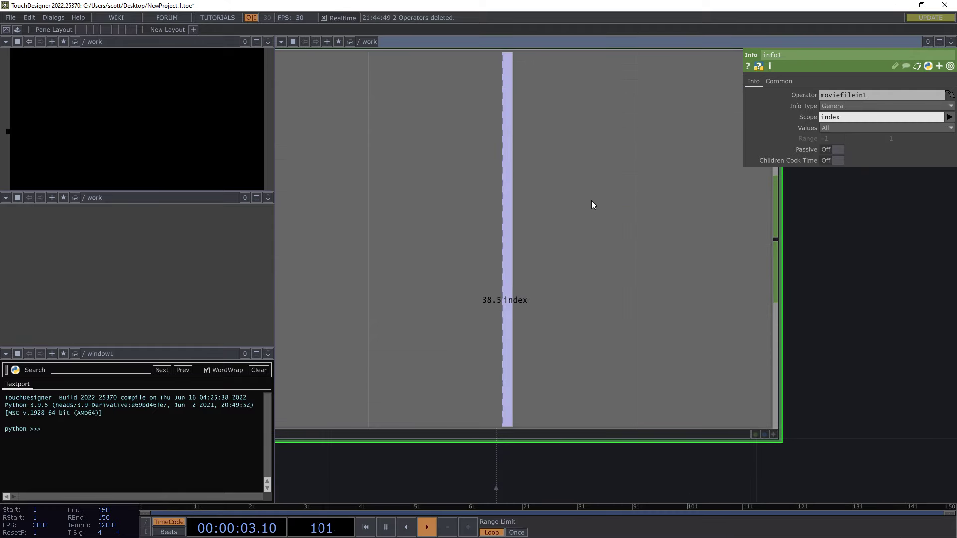
scroll(495, 220, down, 6)
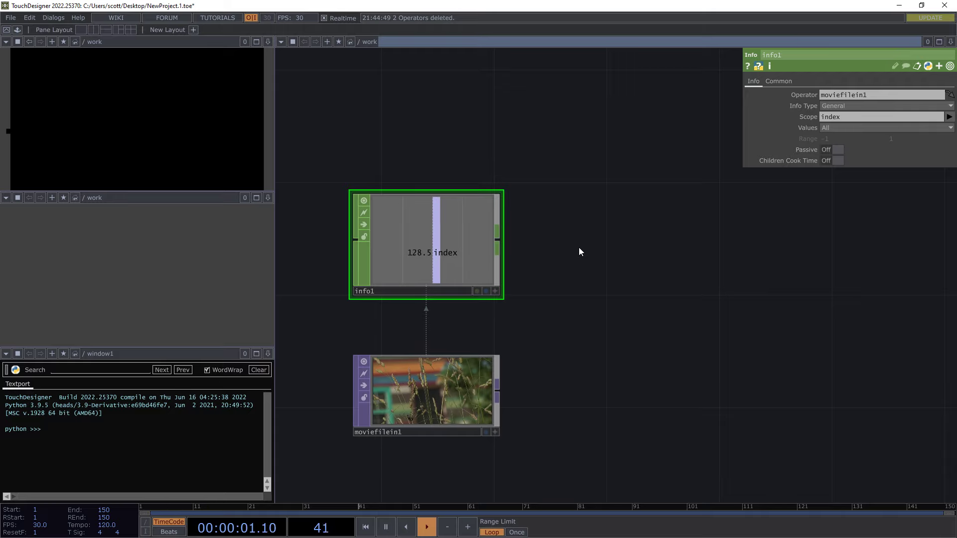
- Add a Text TOP beside the info1 node
key(Tab)
text(text)
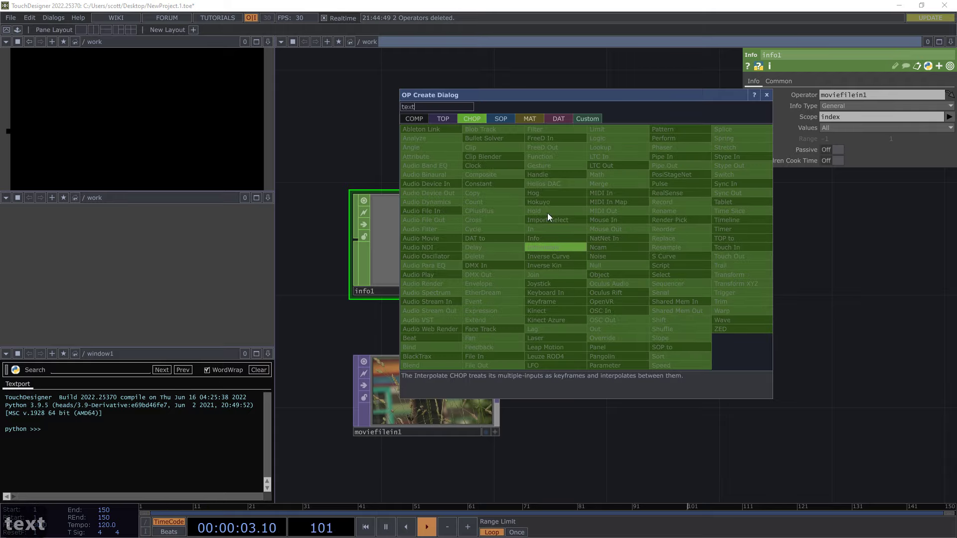
click(443, 119)
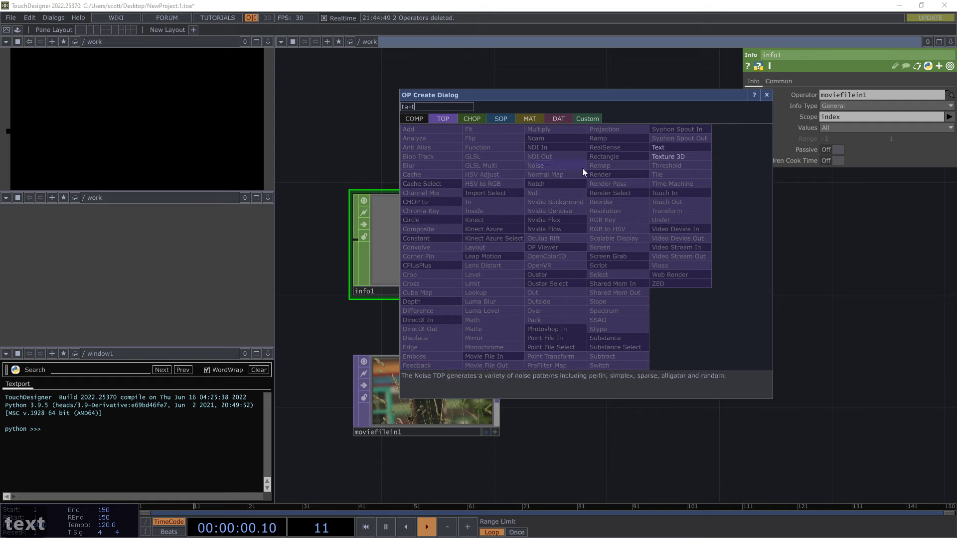
click(682, 146)
click(600, 243)
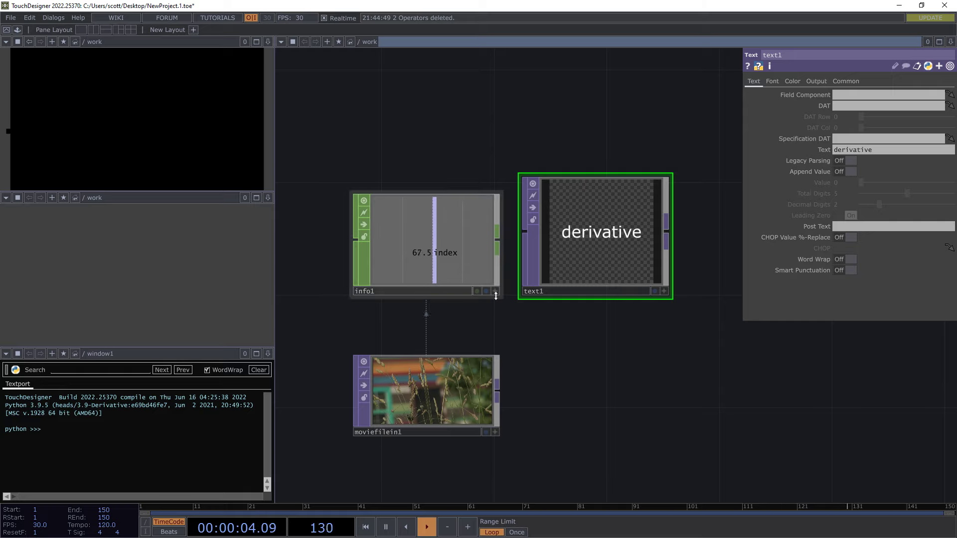
- Reference info1's index channel in text1's Text parameter and convert it to an integer with int(op('info1')['index'])
drag(496, 291, 850, 149)
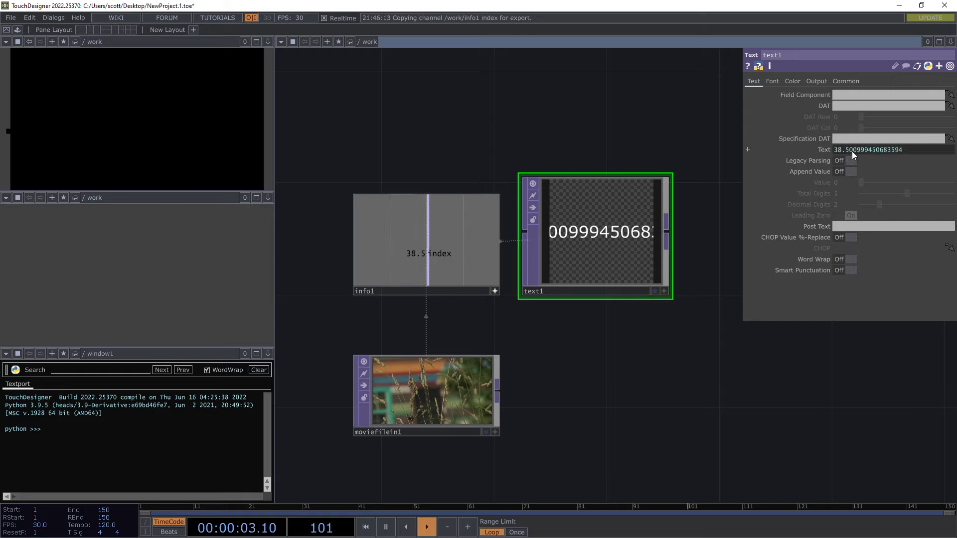
click(852, 152)
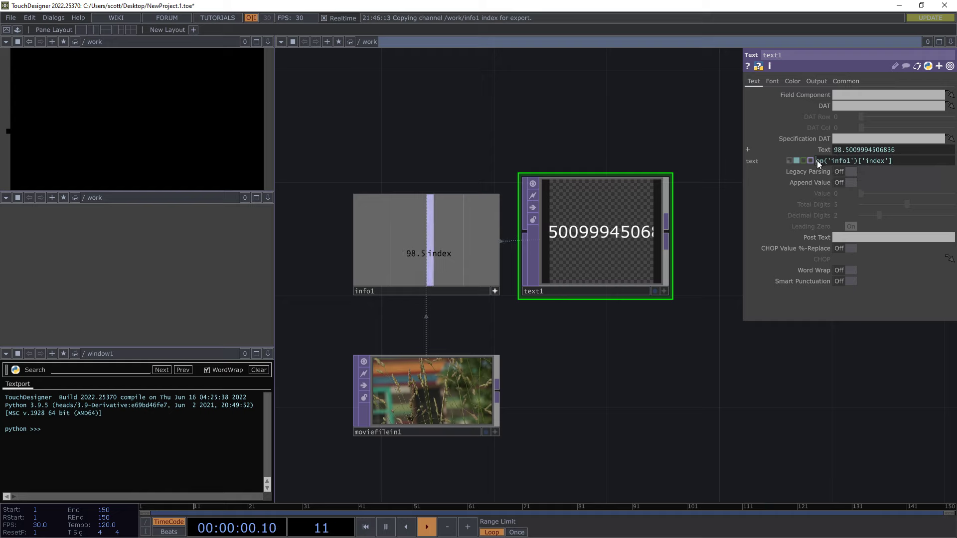
text(int()
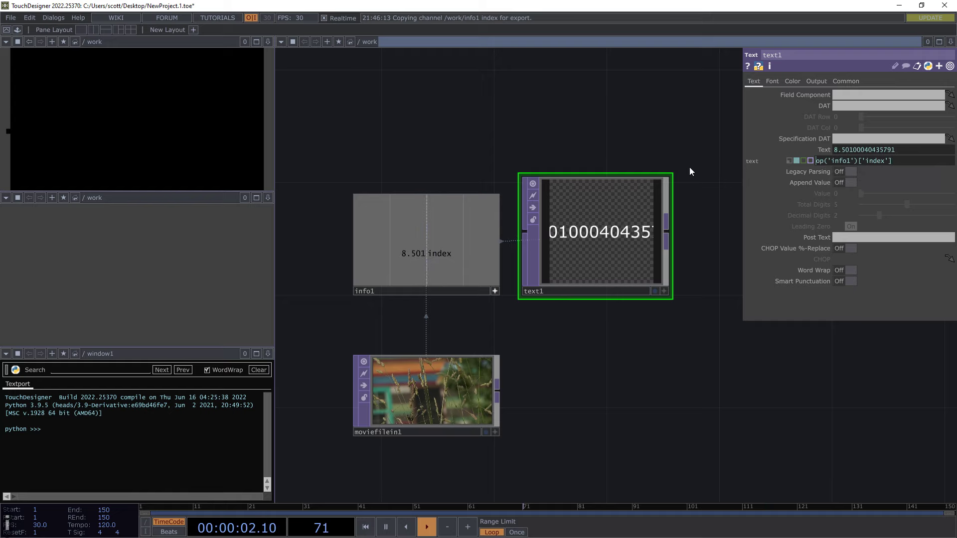
key(Right)
key(Right)
key(Right)
key(Right)
key(Right)
key(Right)
key(Right)
key(Right)
key(Right)
key(Right)
key(Right)
key(Right)
key(Right)
key(Right)
key(Right)
key(Right)
key(Right)
key(Right)
key(Right)
key(Right)
key(Right)
key(Right)
key(Right)
key(Right)
key(Right)
key(Right)
key(Right)
key(Right)
key(Right)
key(Right)
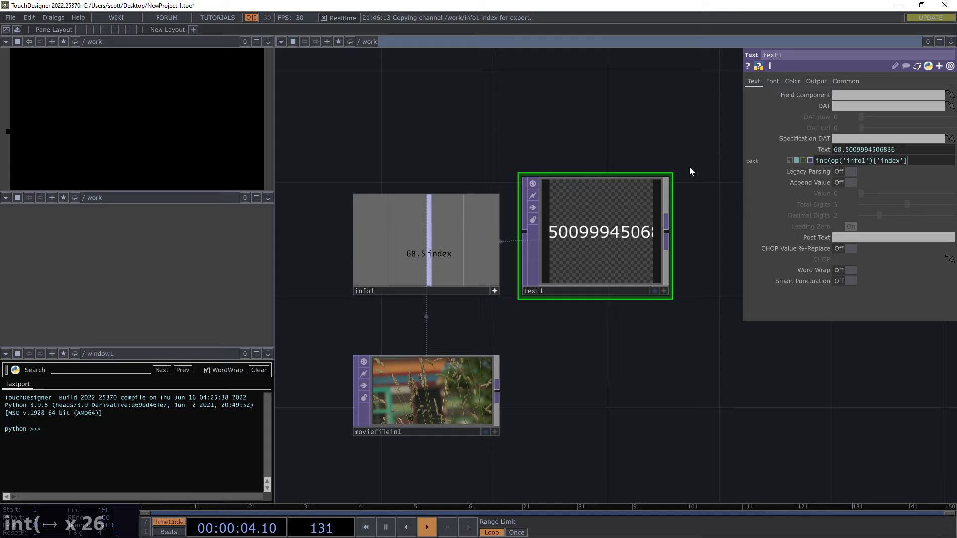
text())
key(Return)
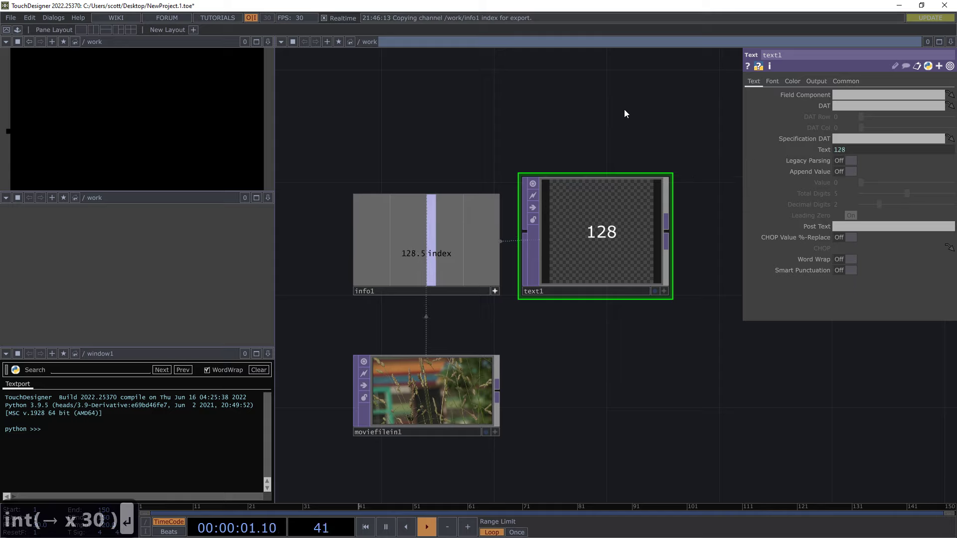
click(495, 291)
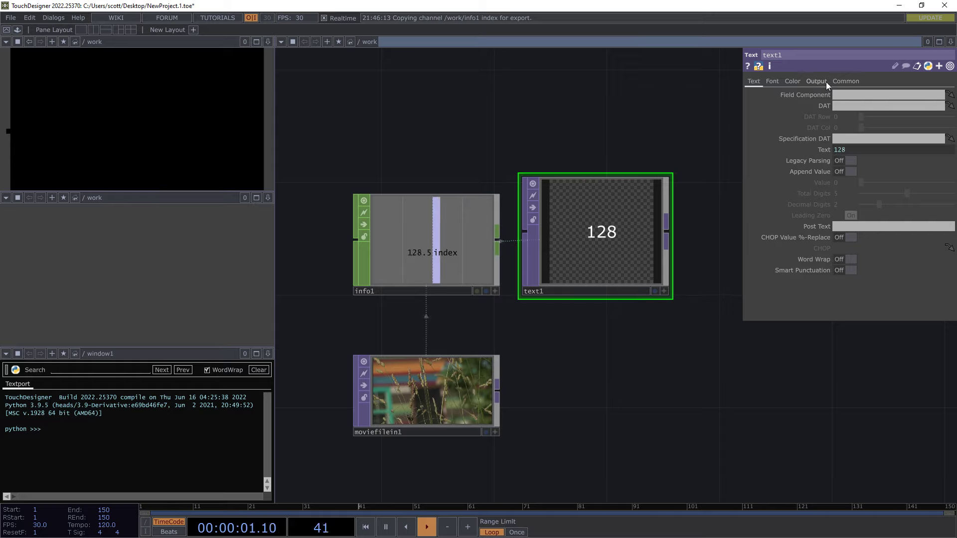
- Set the resolution of text1 to 1280 x 720
click(846, 80)
click(950, 106)
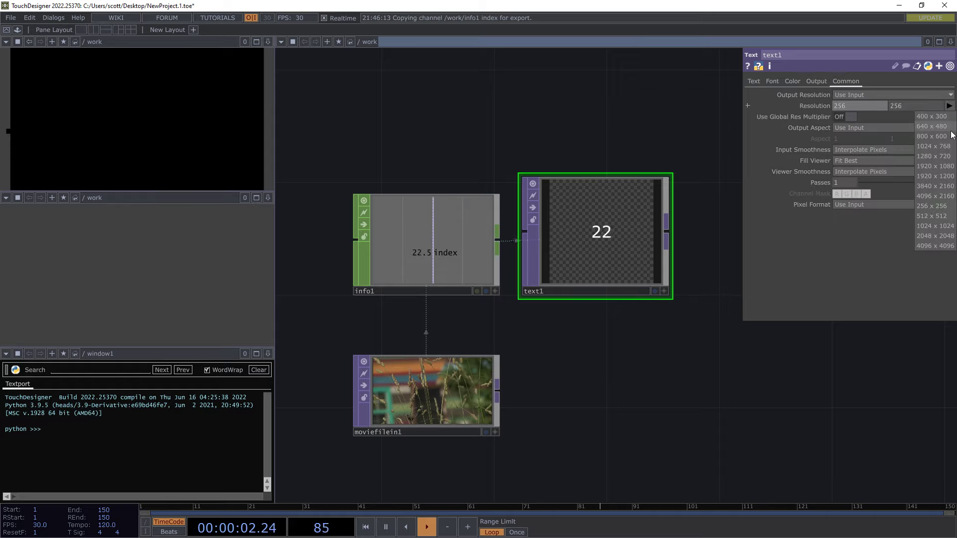
click(944, 156)
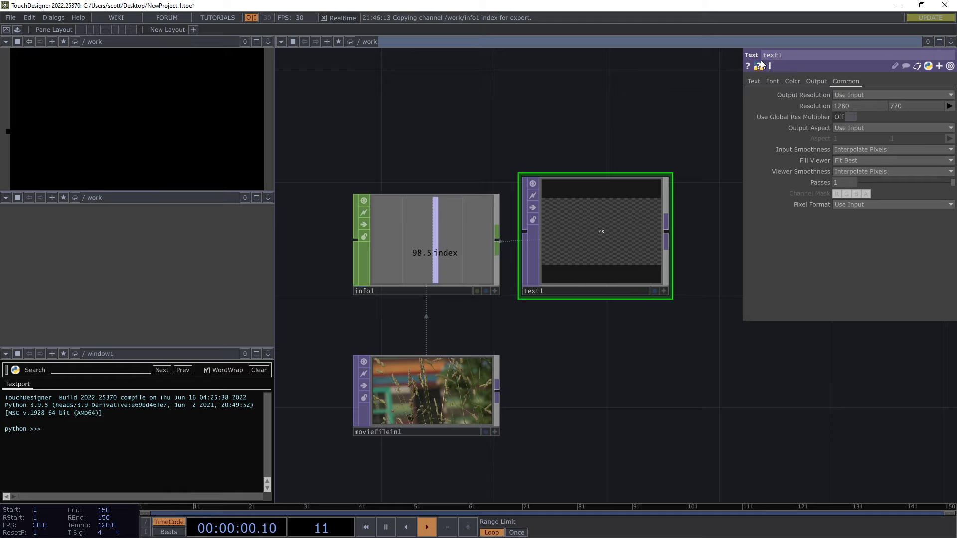
- Set the Font Size X of text1 to 300
click(768, 81)
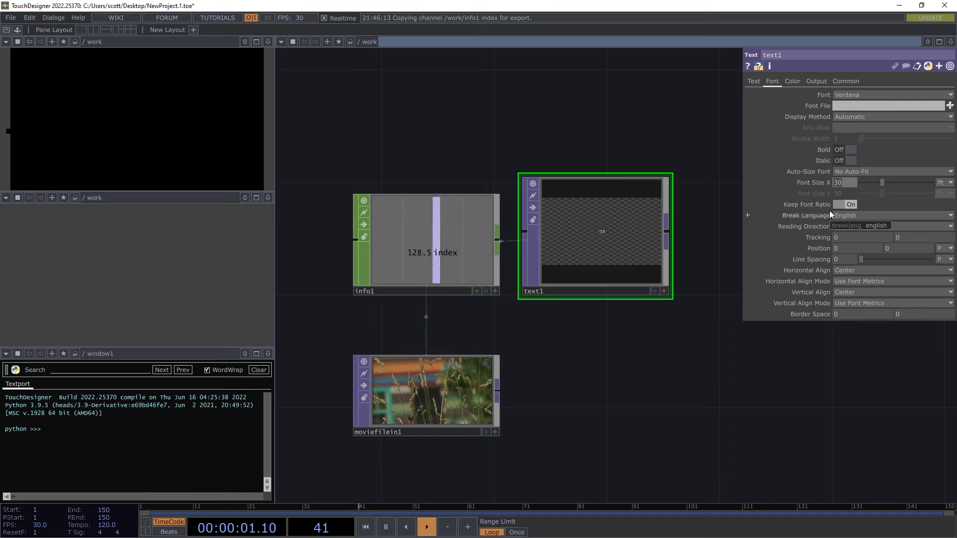
text(300)
key(Return)
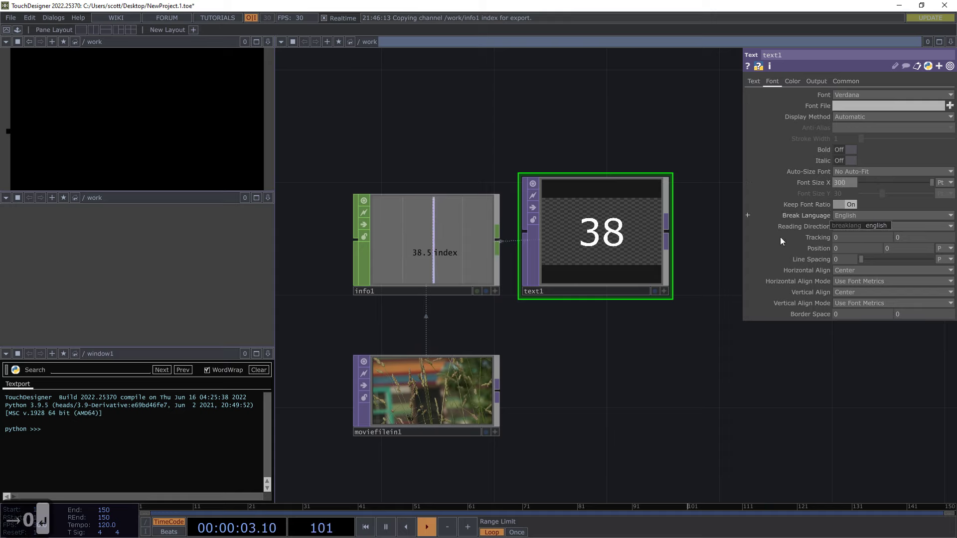
- Add an annotation box to the network behind the info1 and text1 nodes
scroll(604, 378, down, 2)
drag(606, 377, 557, 367)
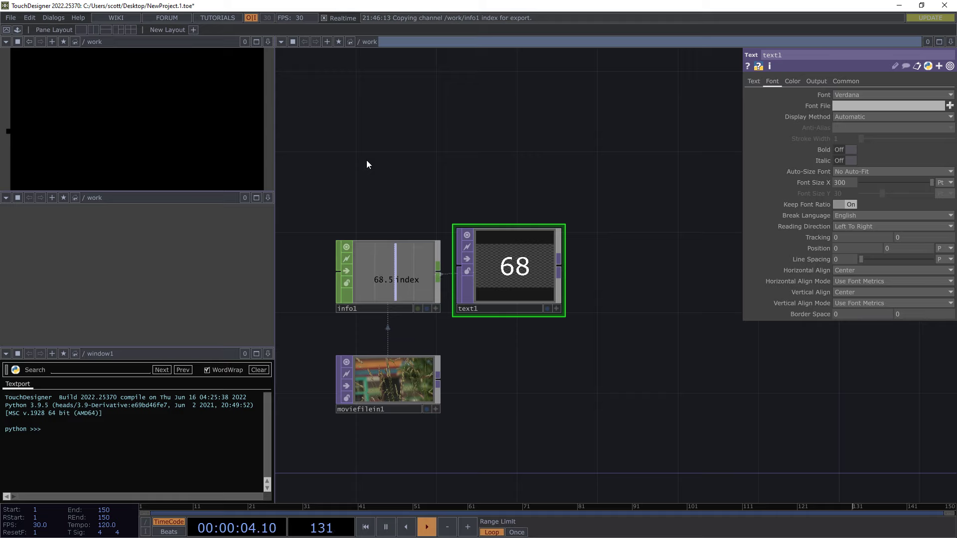
key(alt+a)
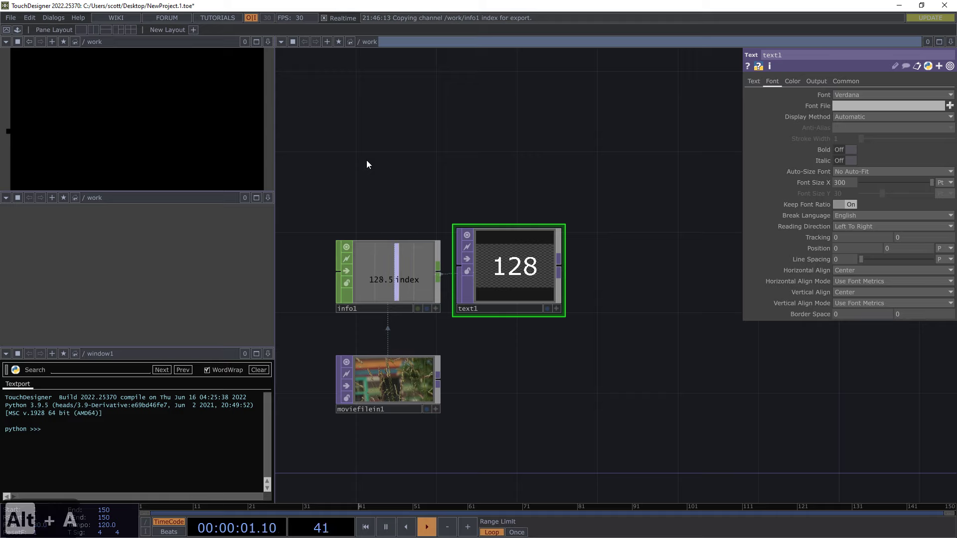
key(alt+a)
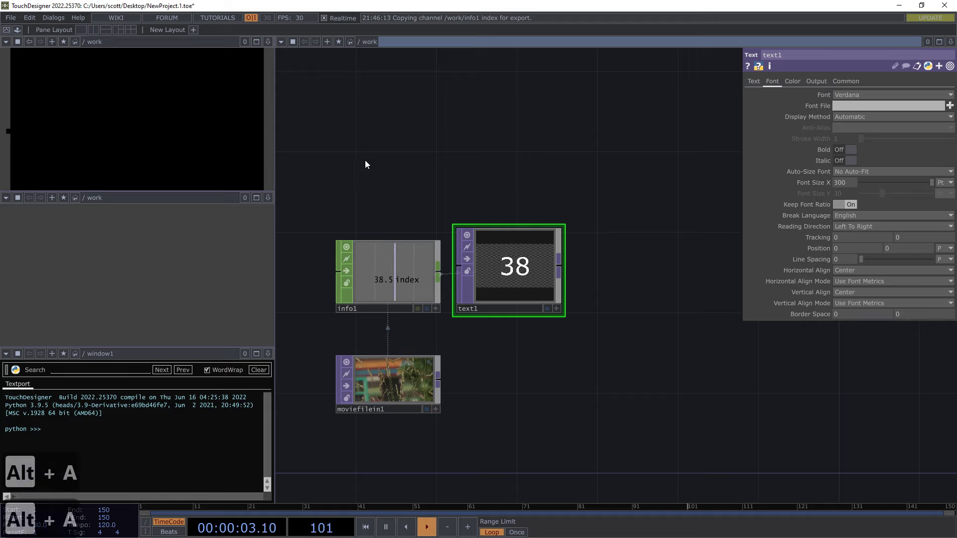
key(alt+a)
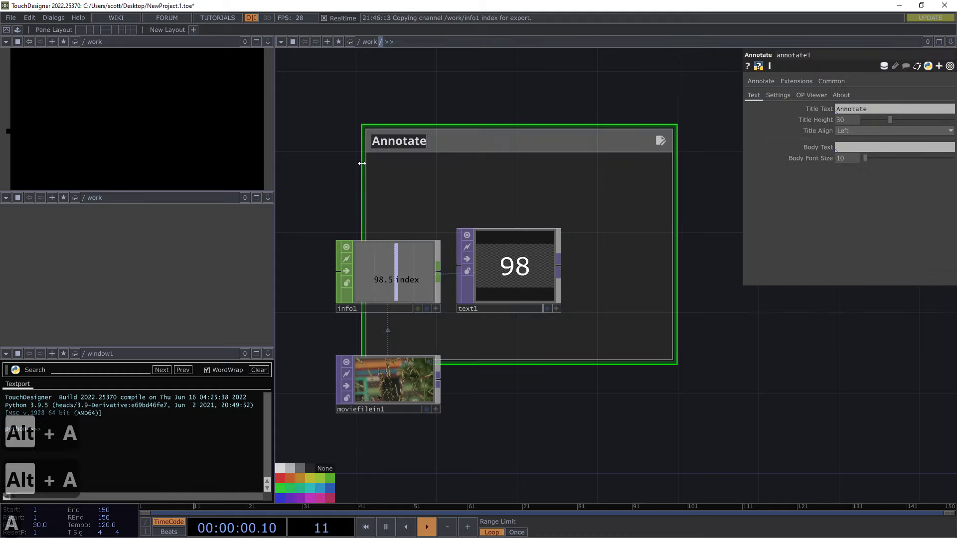
- Move moviefilein1 below the annotation box and arrange the info1 and text1 nodes inside the box
drag(389, 396, 389, 456)
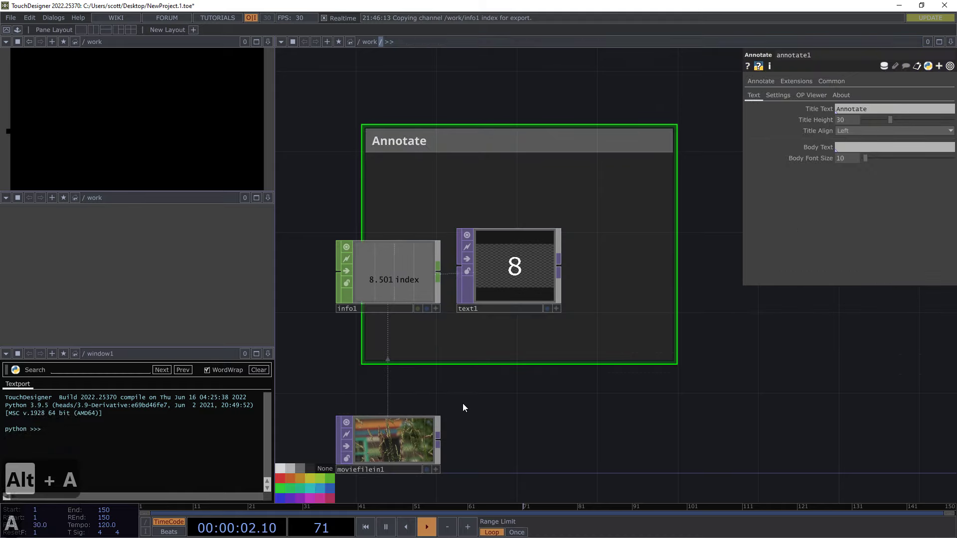
mouse_move(432, 139)
mouse_down()
mouse_move(421, 133)
mouse_move(454, 151)
mouse_move(423, 153)
mouse_up()
mouse_move(477, 257)
mouse_down()
mouse_move(486, 244)
mouse_move(508, 245)
mouse_up()
drag(387, 258, 434, 258)
drag(505, 272, 541, 271)
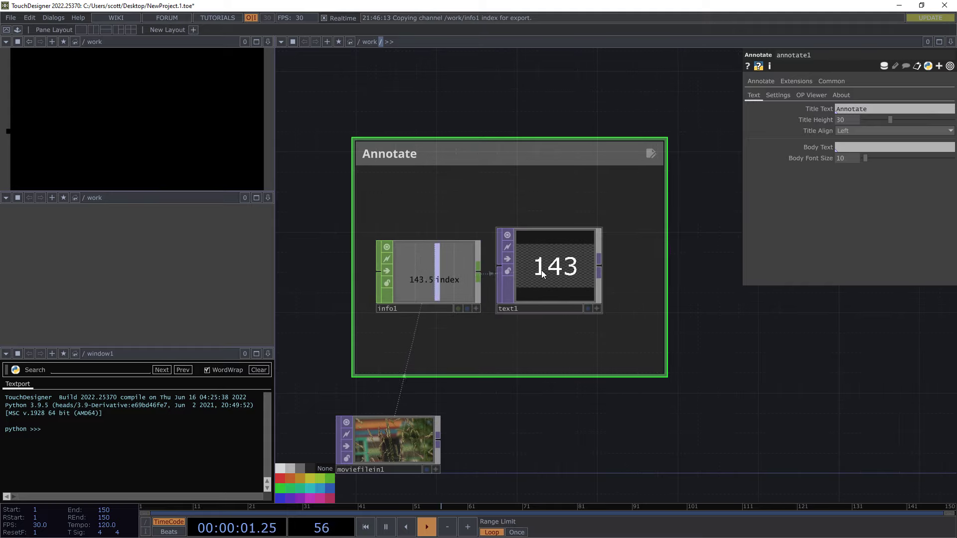
- Title the annotation box "Just a reference to make sure the frame number"
double_click(418, 154)
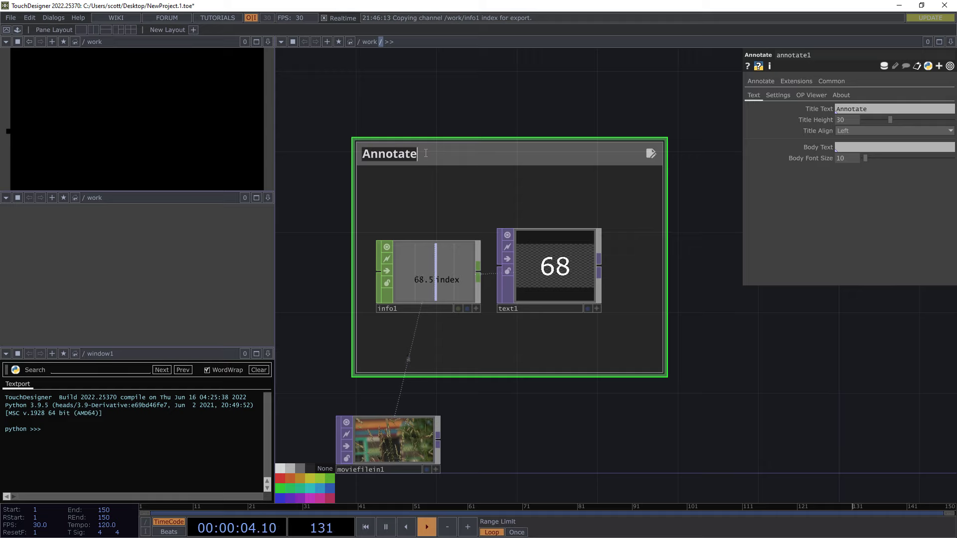
text(Just)
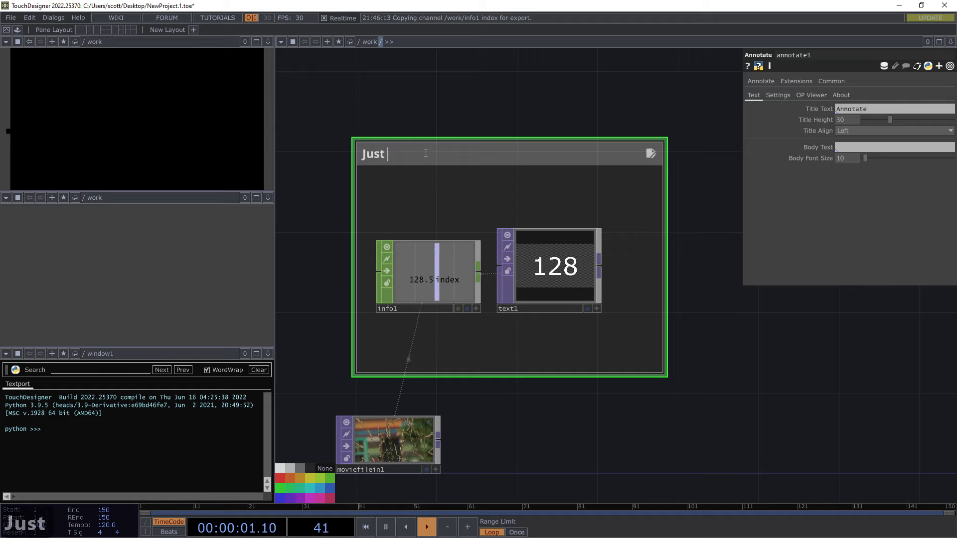
text( a reference )
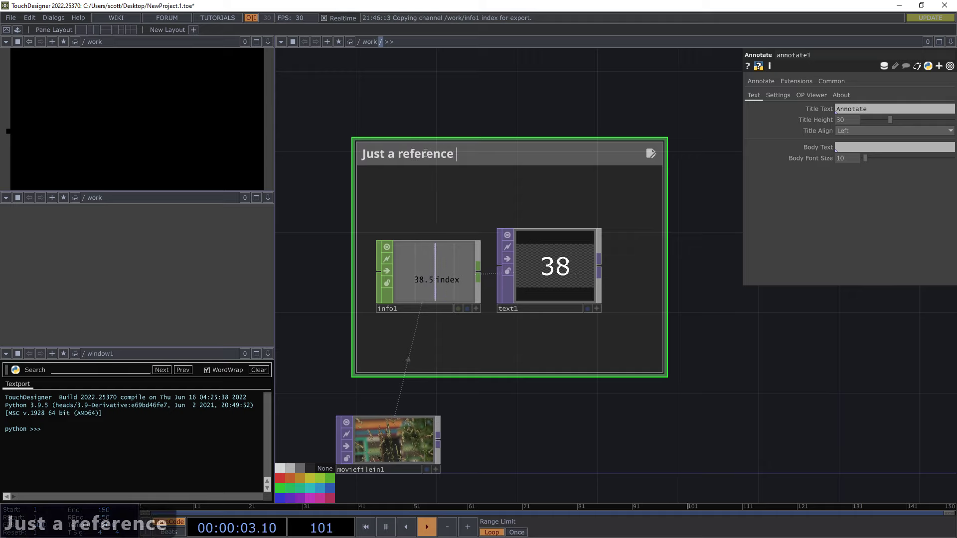
text(to make sure)
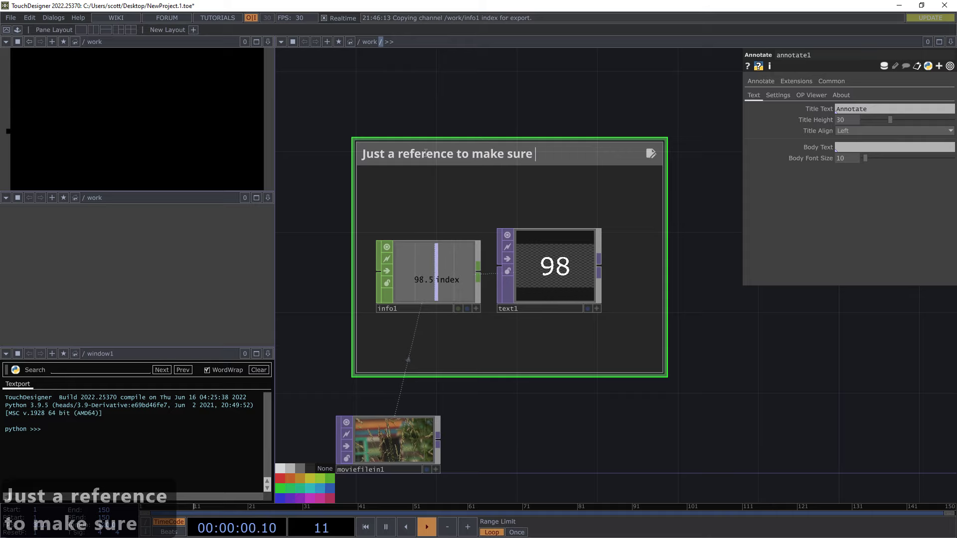
text( the frame)
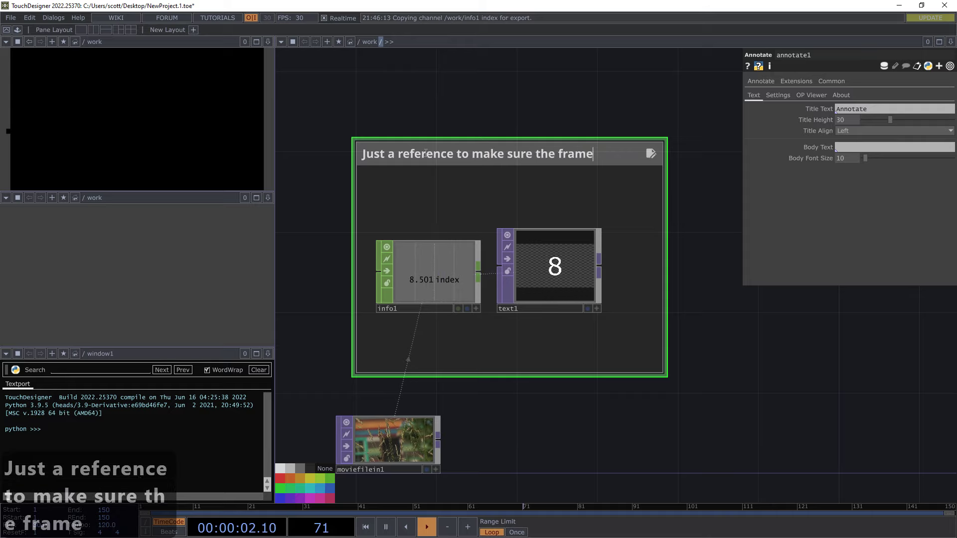
text( number)
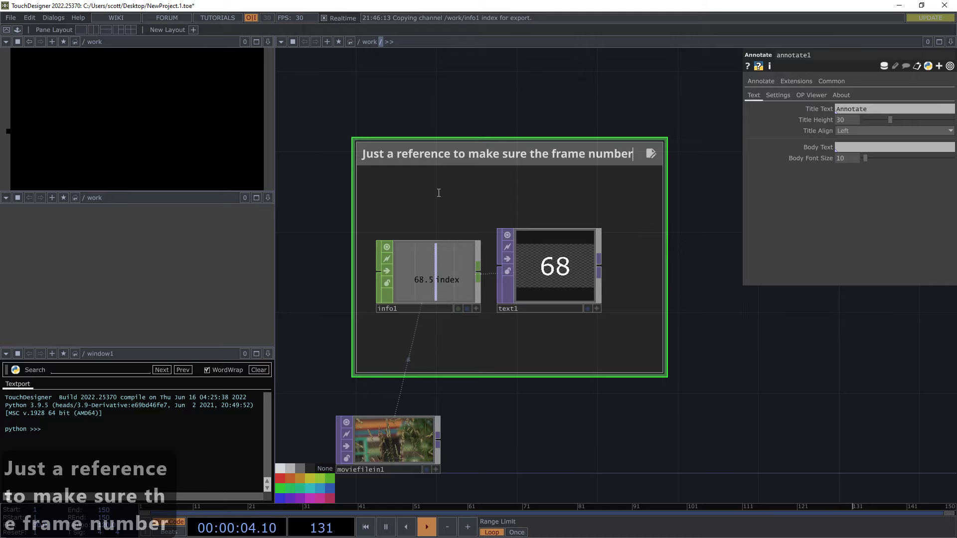
click(701, 402)
- Move moviefilein1 so that it lines up directly beneath the info1 node
scroll(593, 391, down, 3)
drag(593, 400, 505, 325)
mouse_move(370, 353)
mouse_down()
mouse_move(413, 352)
mouse_move(387, 352)
mouse_up()
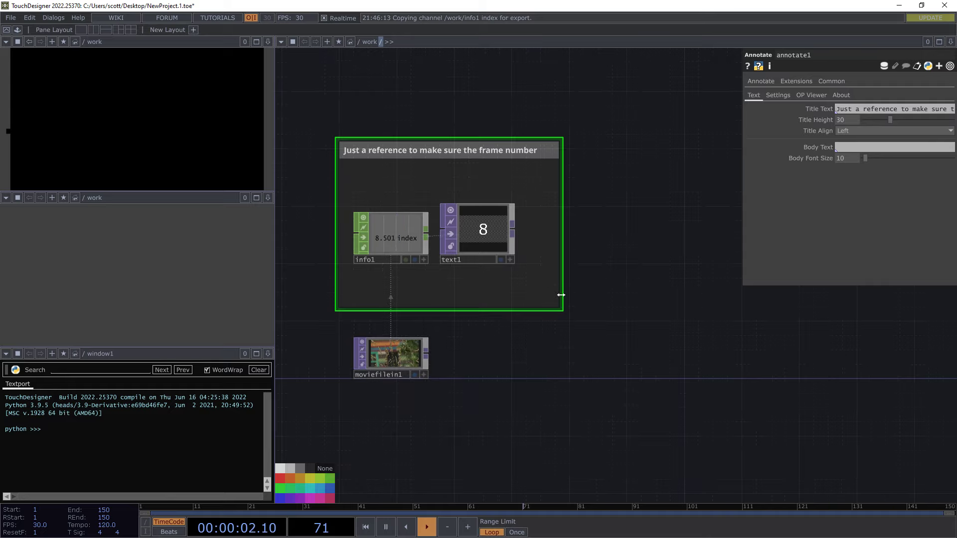
- Add an Over TOP fed by text1 outside the annotation box and connect moviefilein1 as its second input
click(514, 230)
key(Tab)
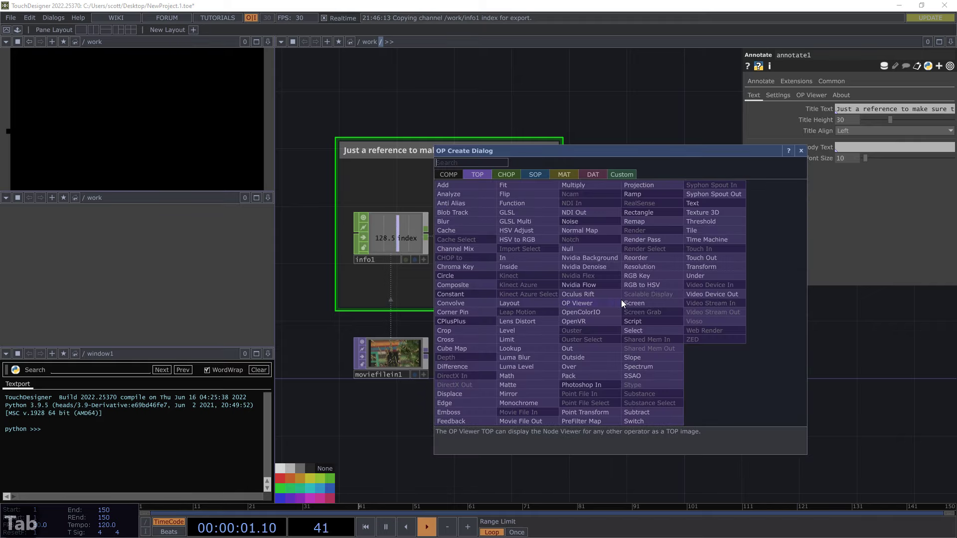
text(over)
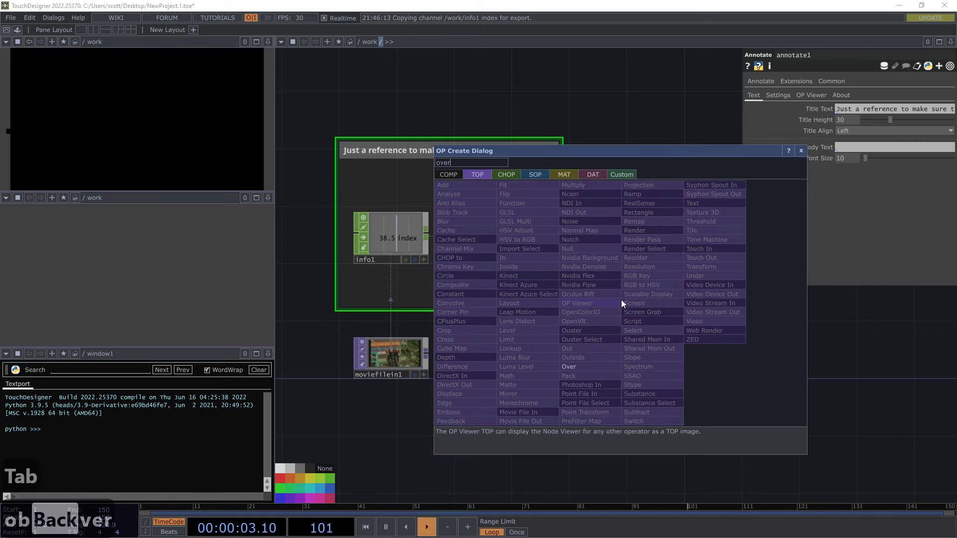
click(606, 370)
click(647, 310)
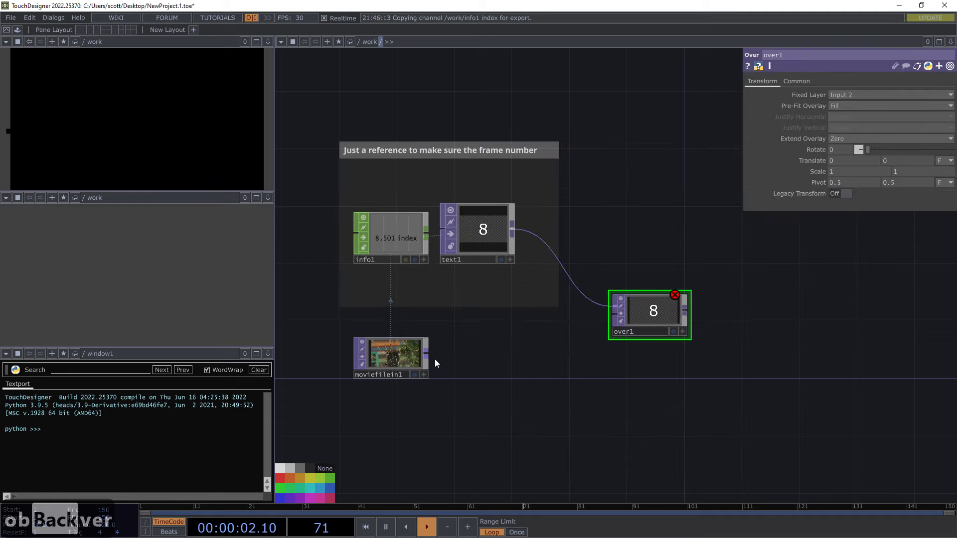
drag(427, 352, 606, 332)
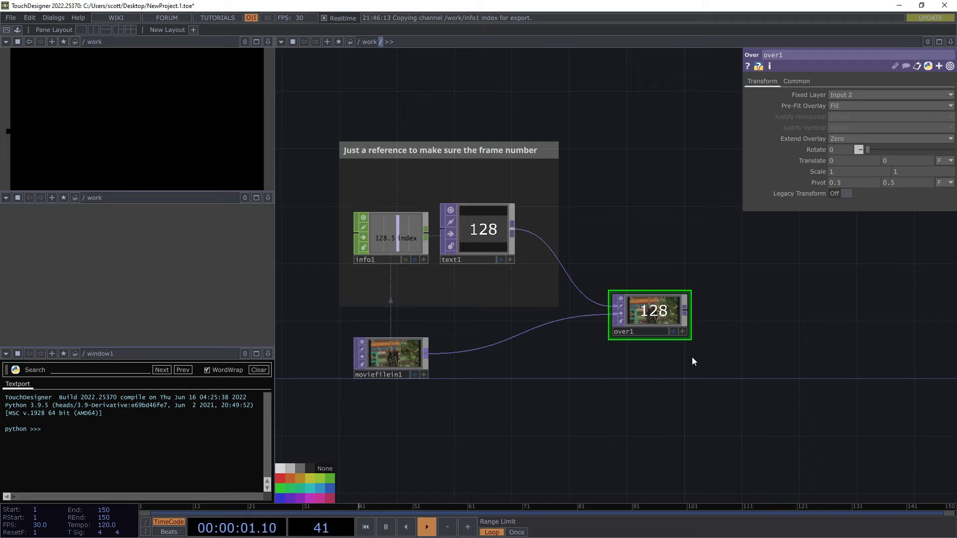
- Add a Movie File Out TOP connected to the output of over1
drag(686, 309, 747, 313)
key(Tab)
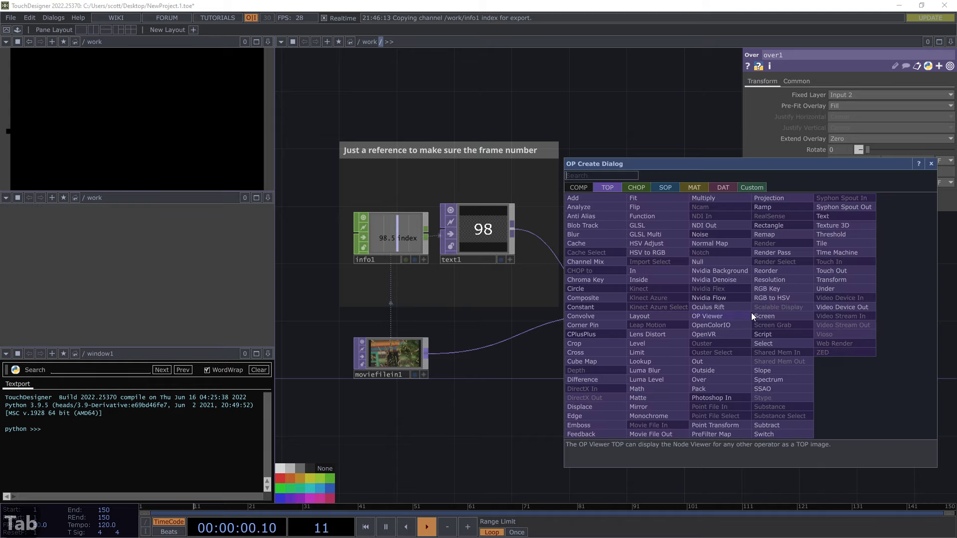
text(movie  fil)
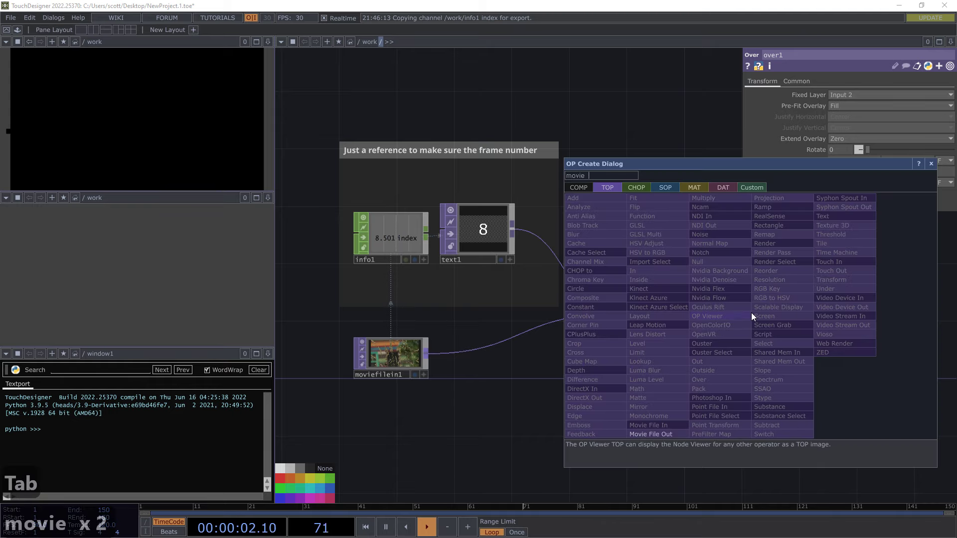
key(BackSpace)
key(BackSpace)
key(BackSpace)
key(BackSpace)
key(BackSpace)
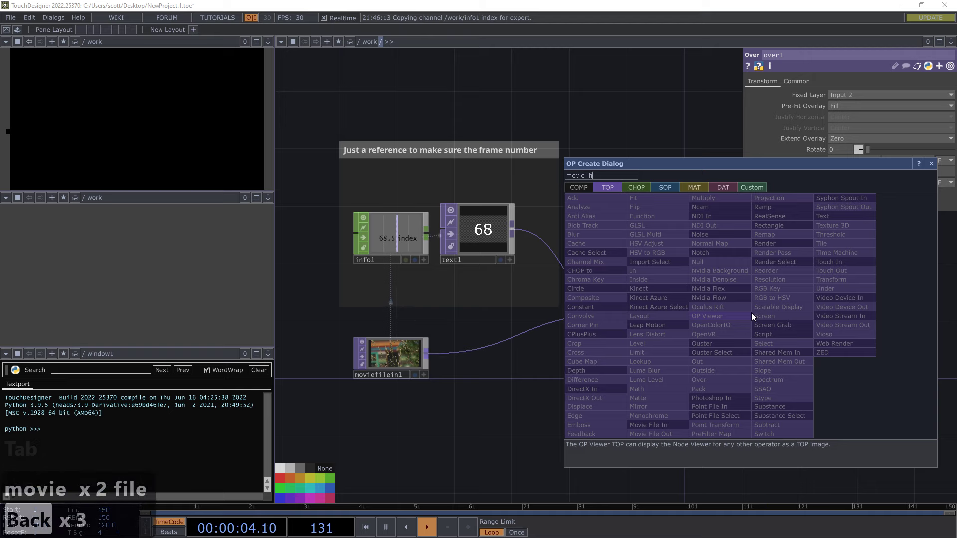
text(file)
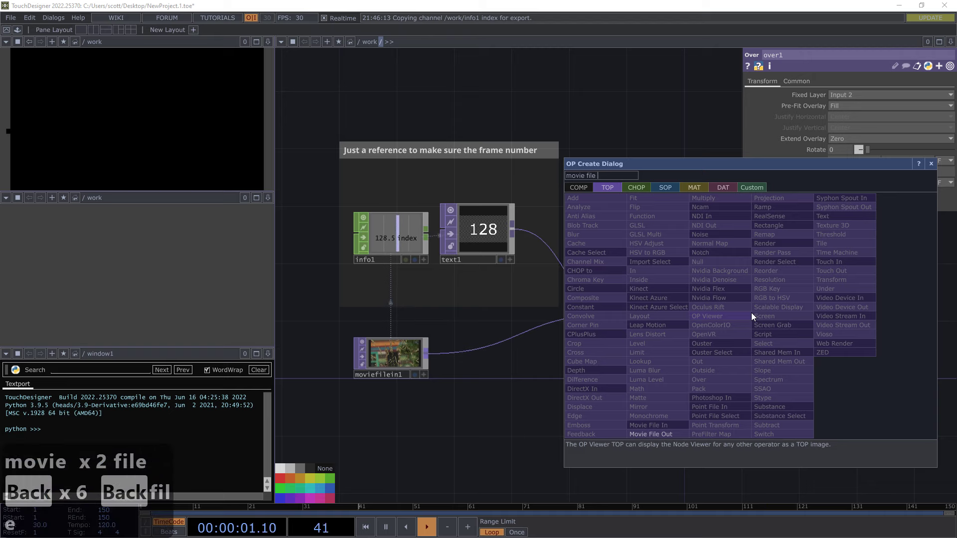
text( out)
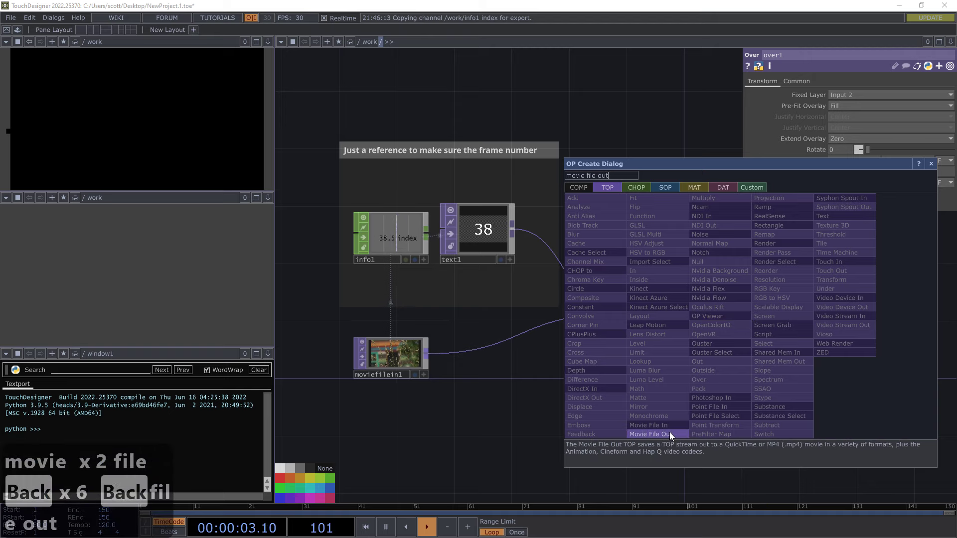
click(669, 432)
click(737, 316)
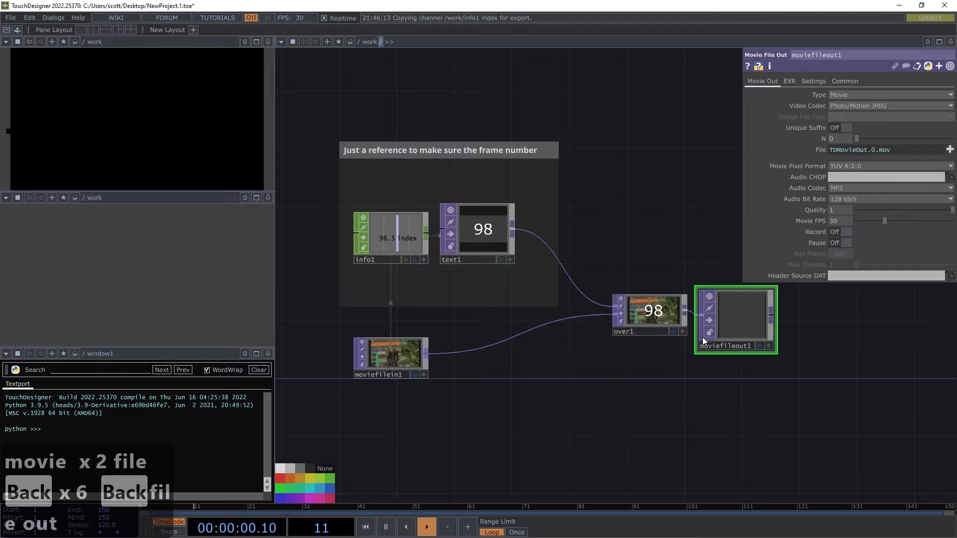
- Display over1 as the network background and set the Play Mode of moviefilein1 to Locked to Timeline
click(672, 330)
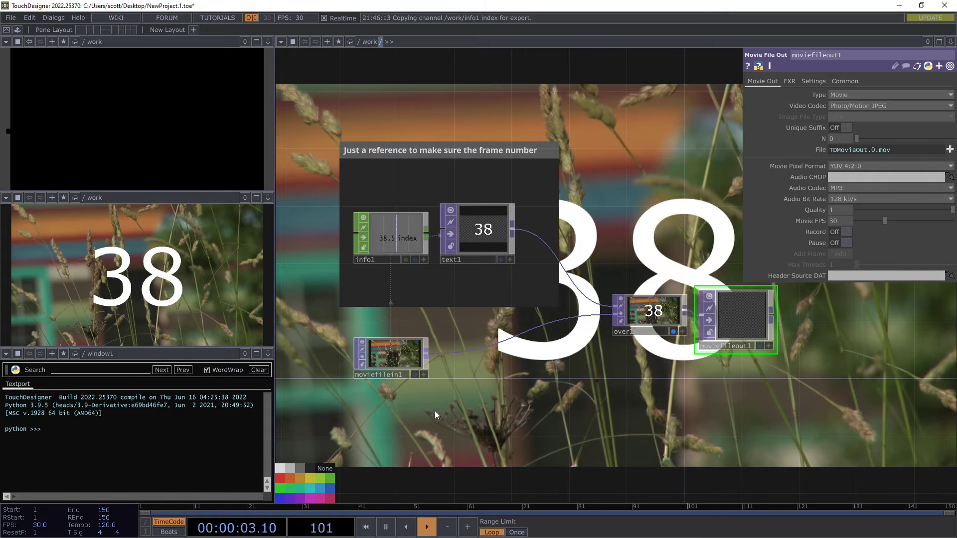
click(395, 356)
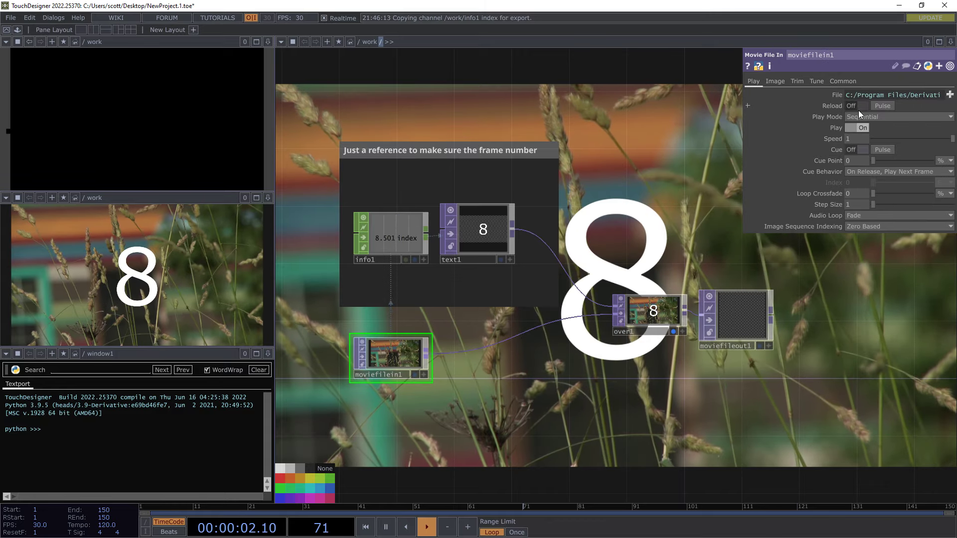
click(869, 118)
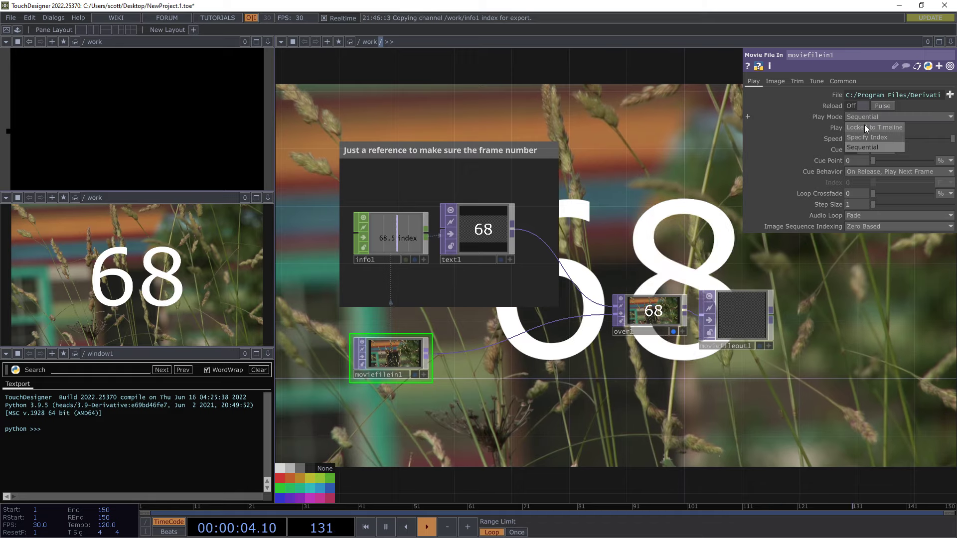
click(879, 127)
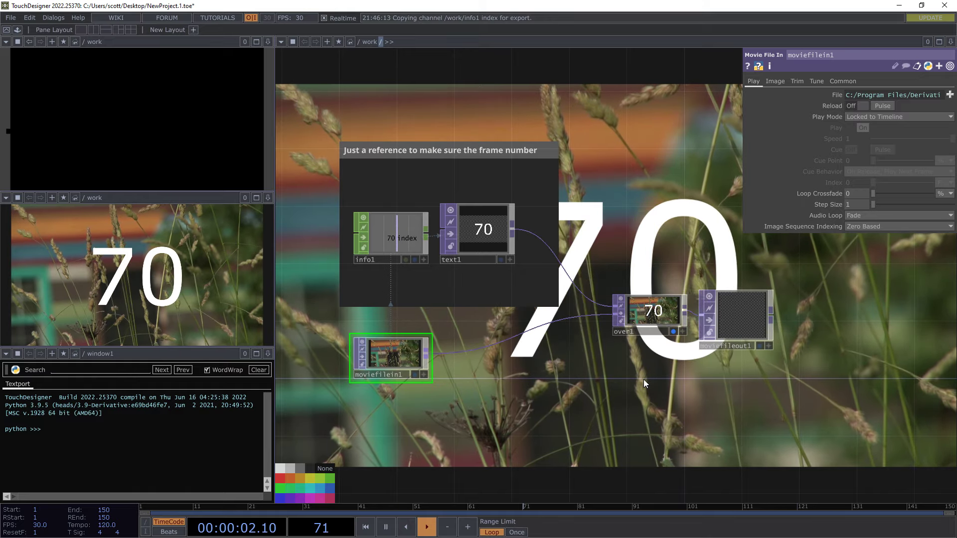
- Start saving the project, create a folder named png_sequence on the Desktop and open it
key(ctrl+s)
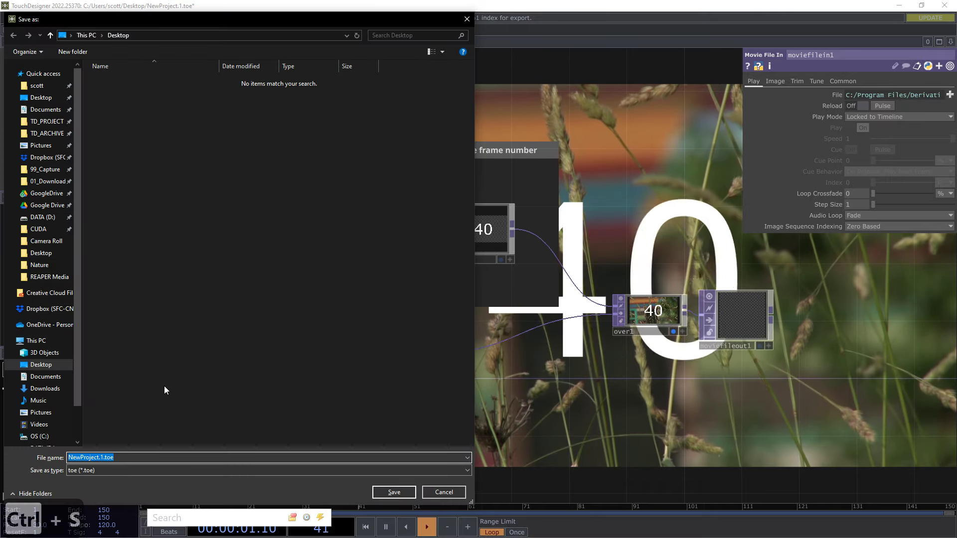
key(ctrl+shift+n)
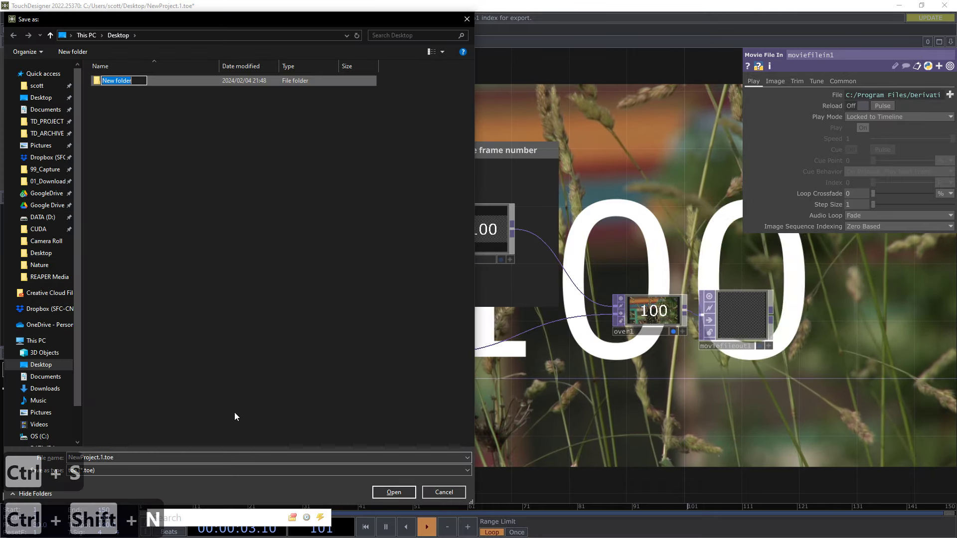
text(png_se)
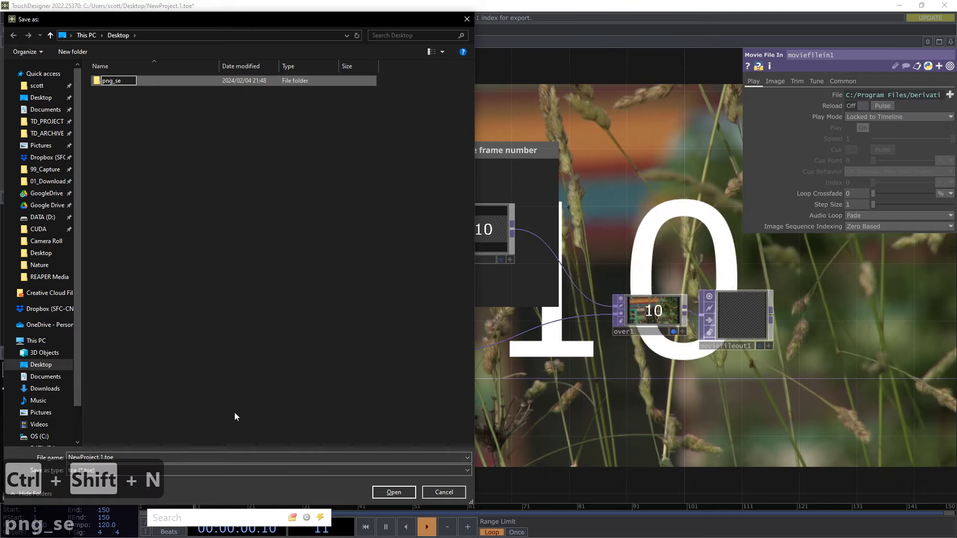
text(u)
key(BackSpace)
text(quence)
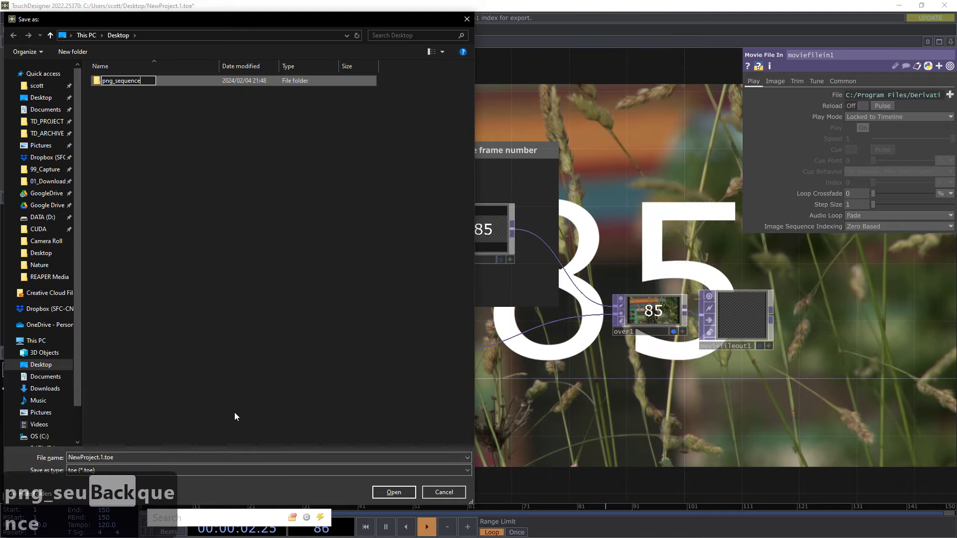
key(Return)
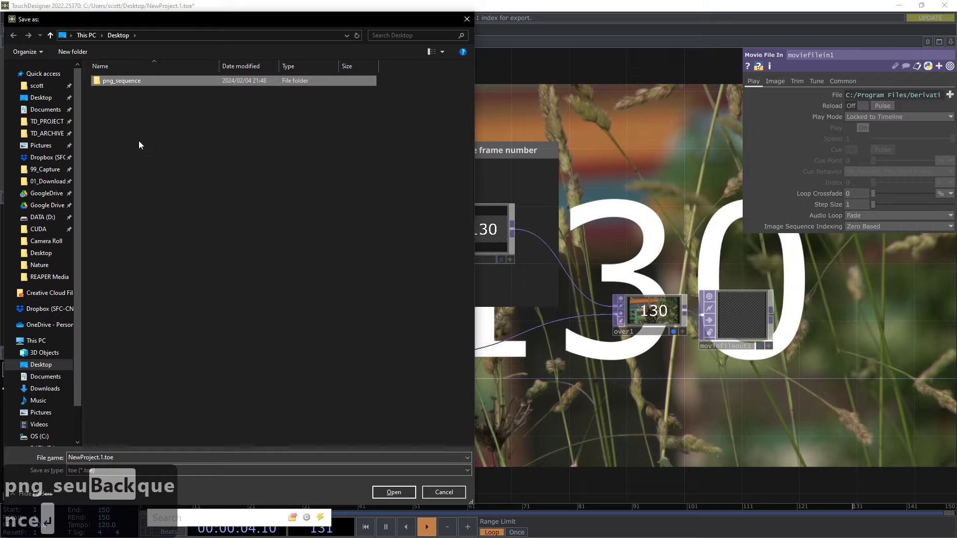
double_click(125, 81)
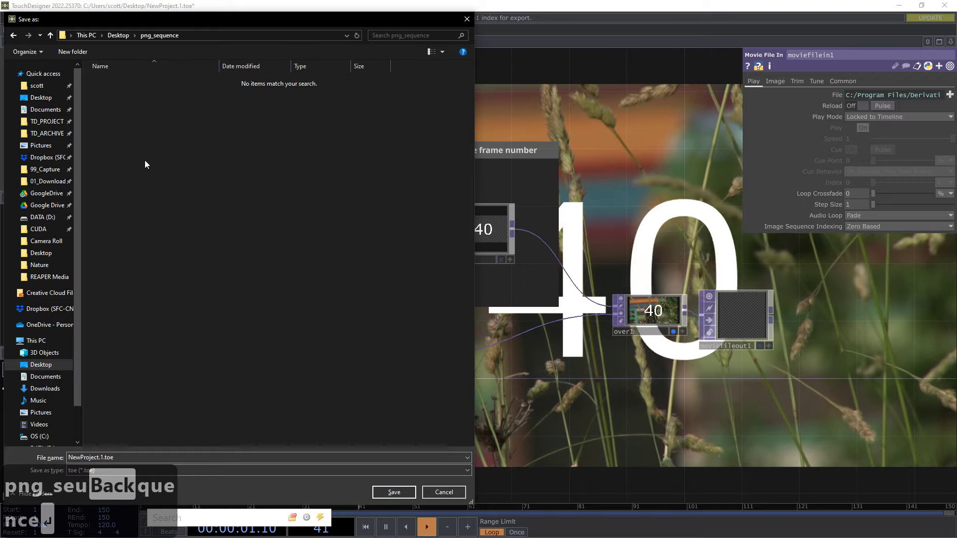
- Create a subfolder named out inside the png_sequence folder
key(ctrl+shift+n)
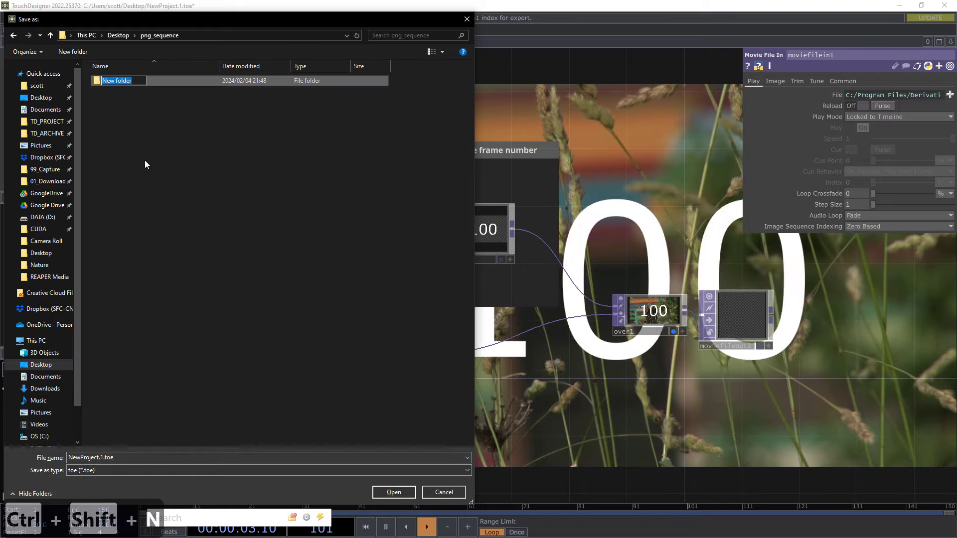
text(out)
key(Return)
click(160, 255)
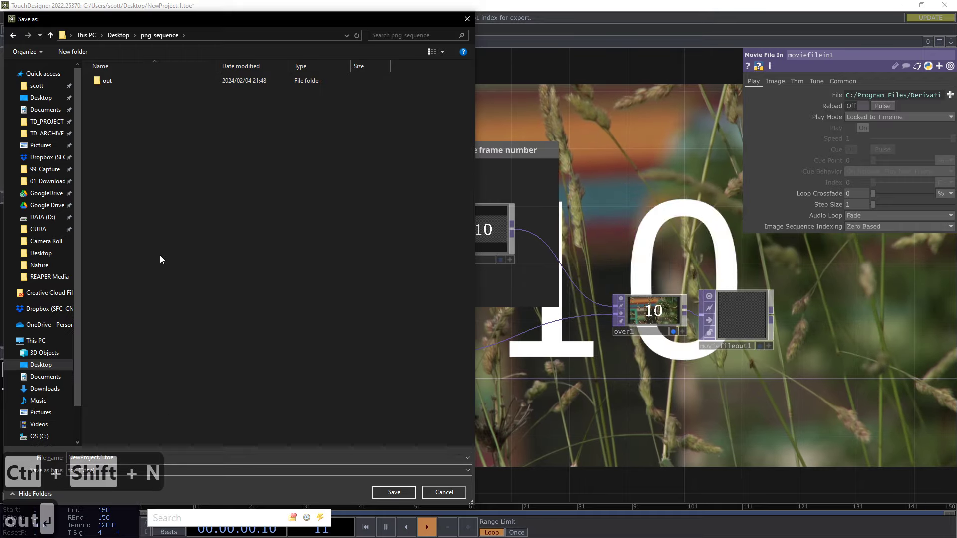
- Save the project as png_sequence in the png_sequence folder
click(205, 458)
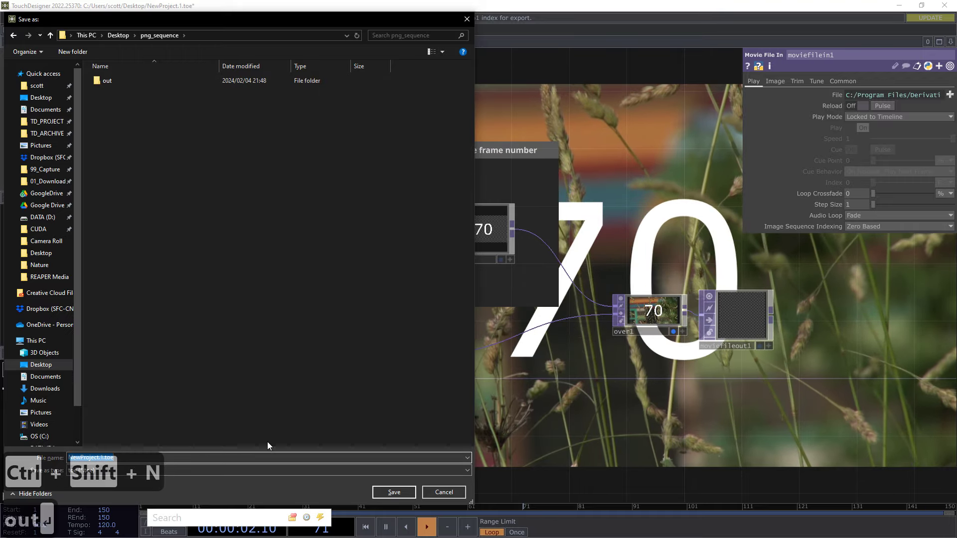
text(o)
text(p)
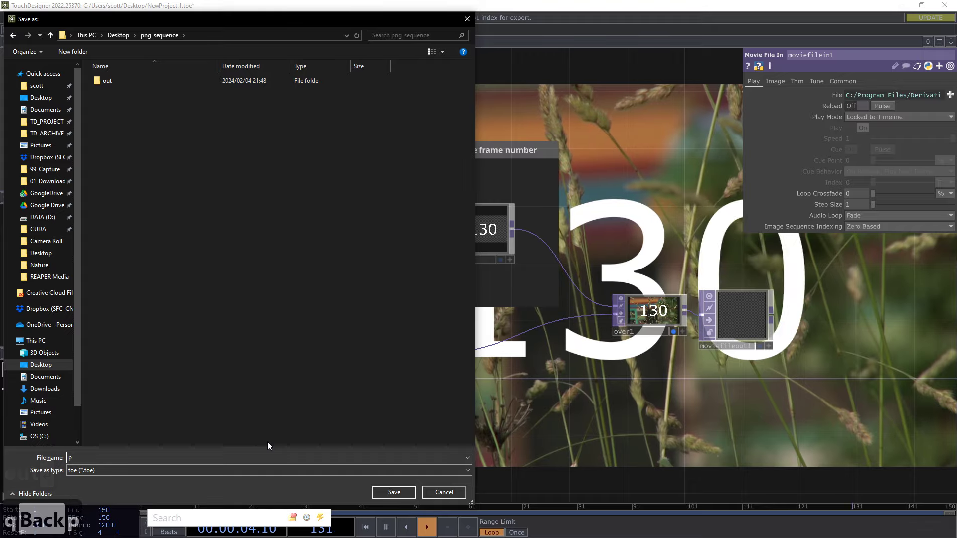
text(ng_sequence)
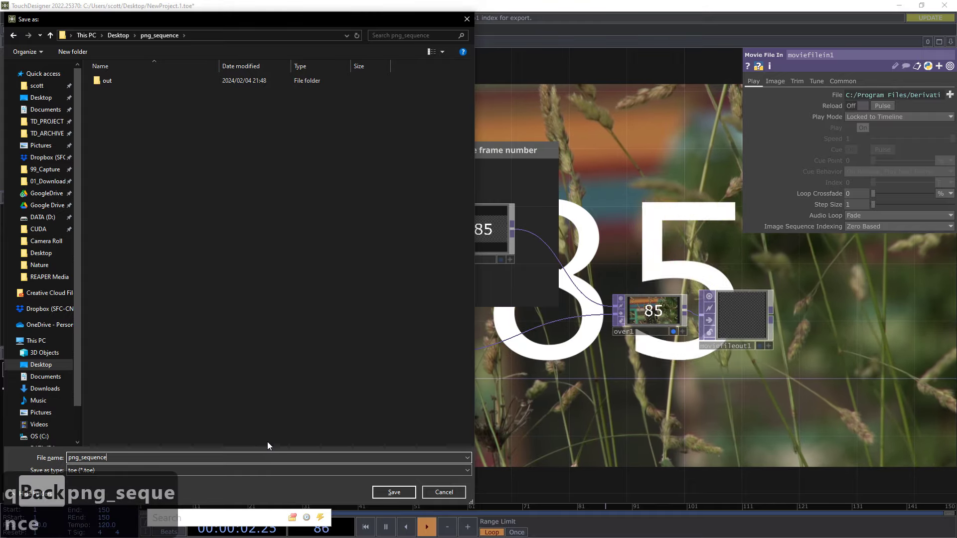
key(Return)
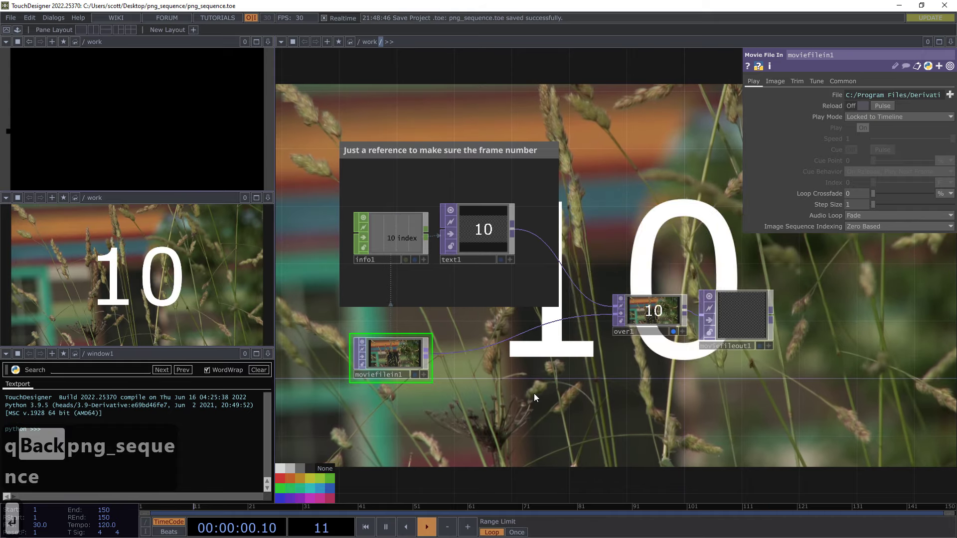
- Select moviefileout1 and examine its available output types, video codecs and image file types
click(748, 307)
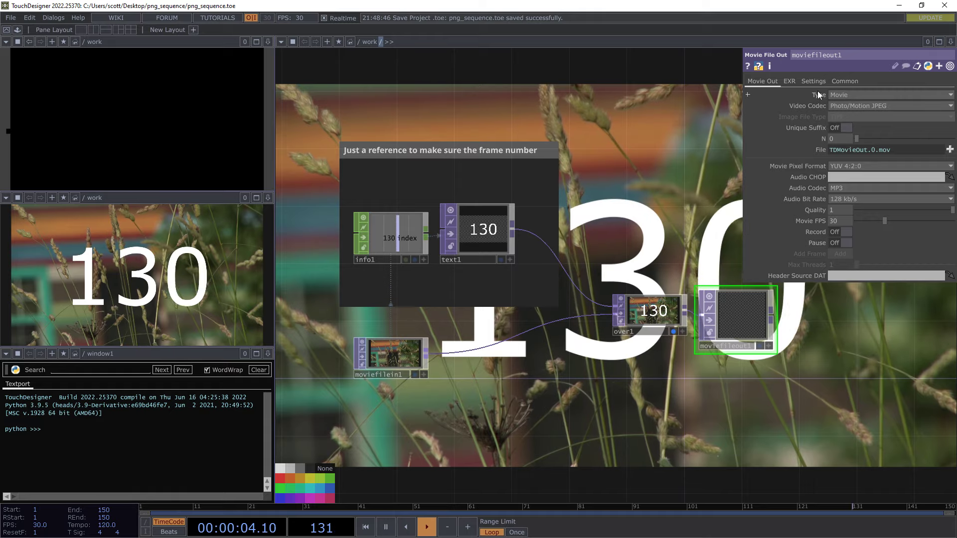
click(862, 96)
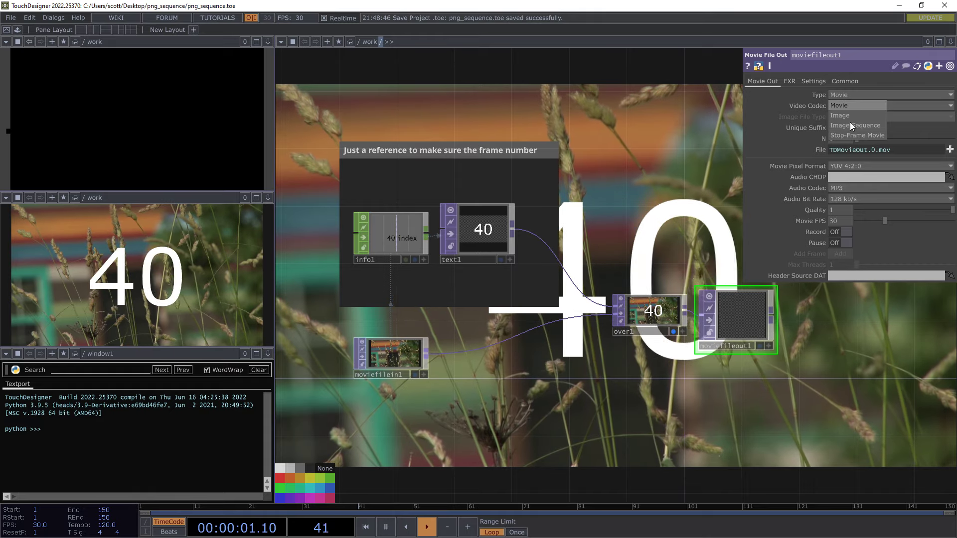
click(851, 105)
click(857, 107)
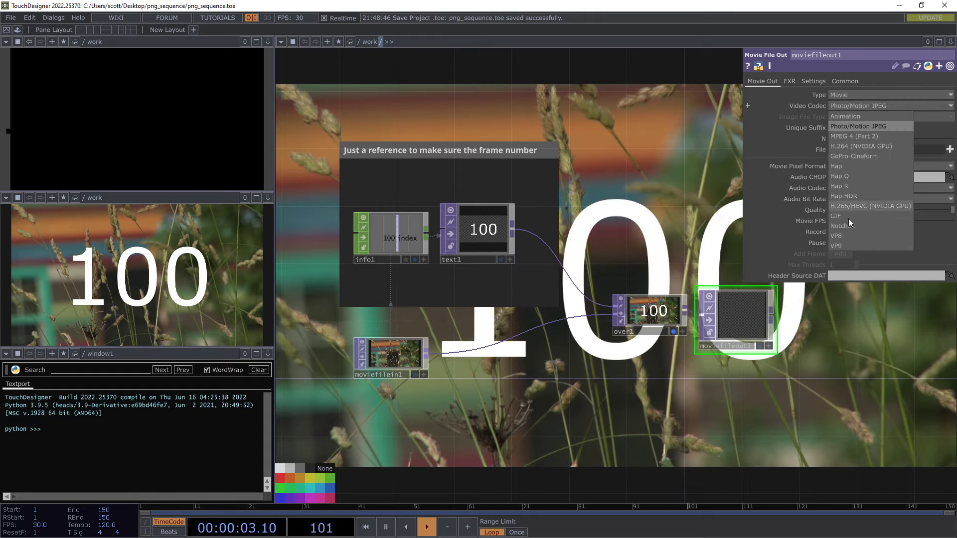
click(841, 95)
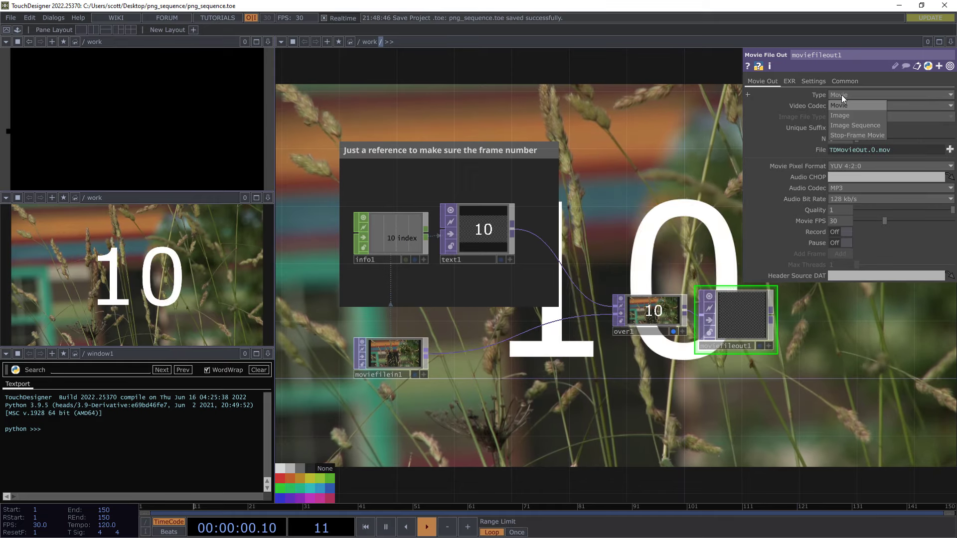
click(841, 116)
click(848, 117)
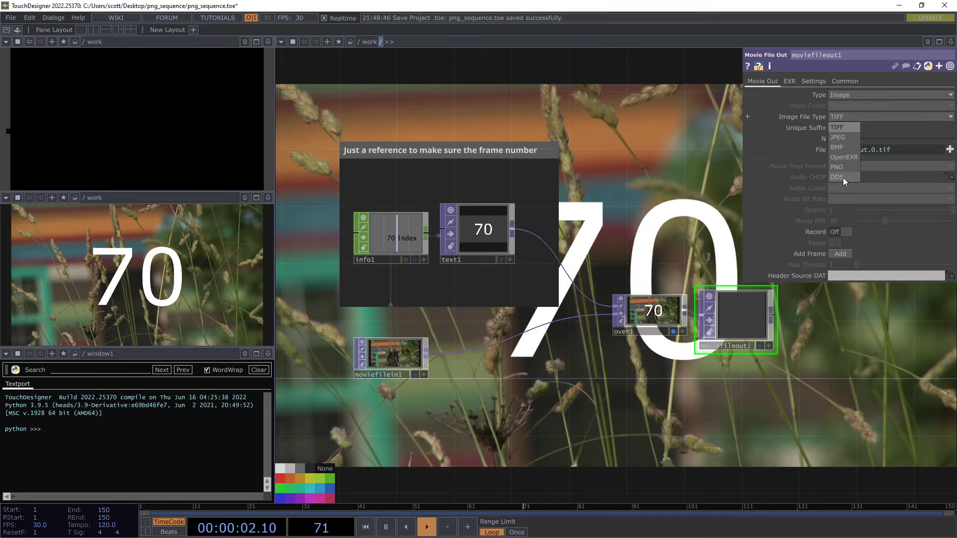
click(848, 126)
- Set the Type of moviefileout1 to Image Sequence and its Image File Type to PNG
click(863, 94)
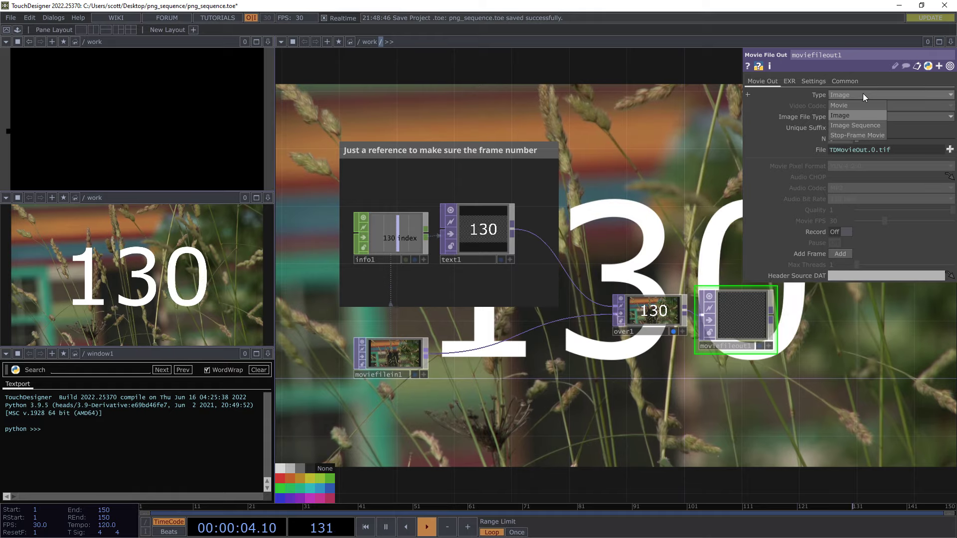
click(854, 124)
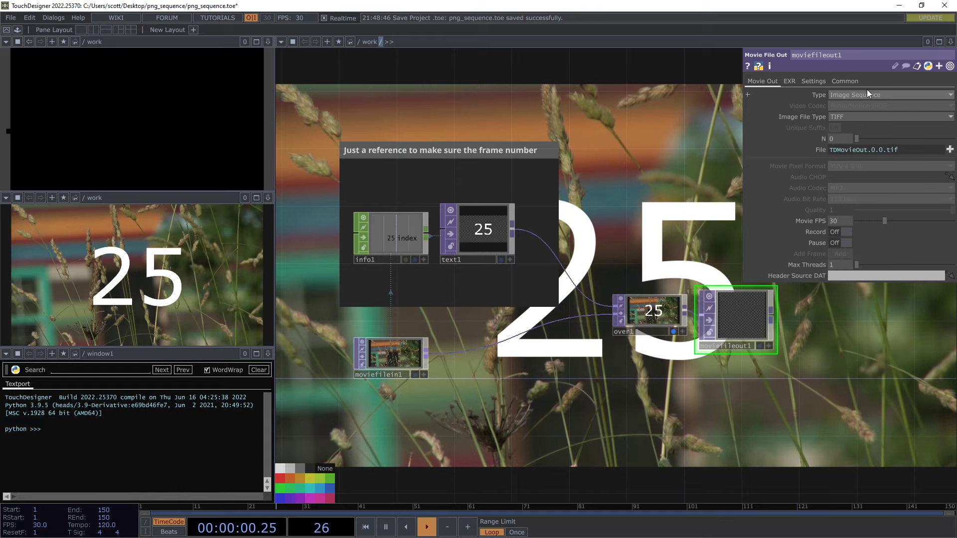
click(872, 116)
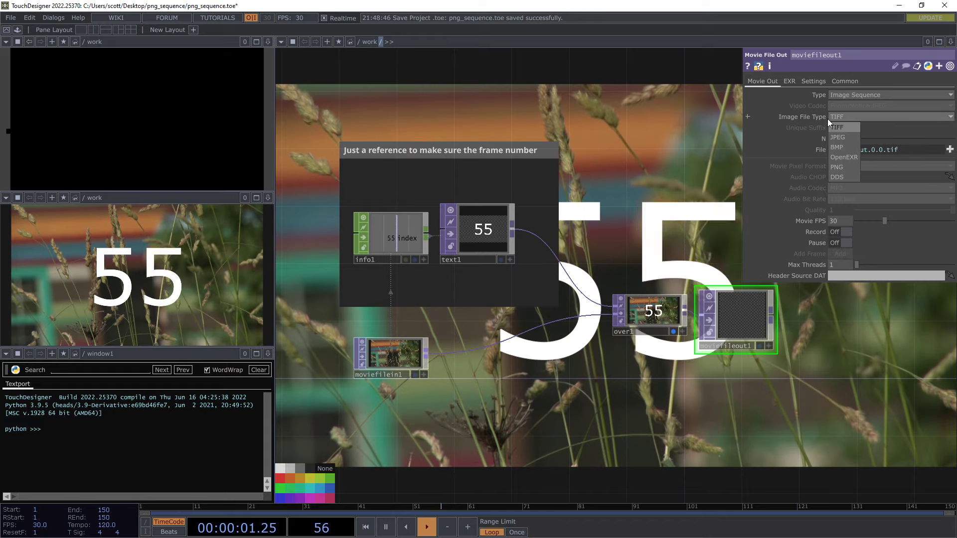
click(838, 169)
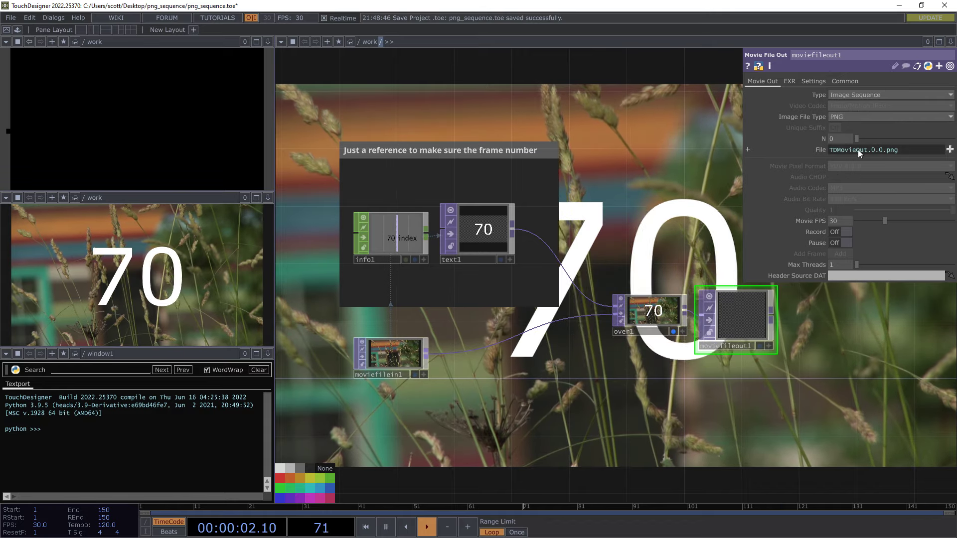
- Change the File expression of moviefileout1 to 'out/TDMovieOut' + me.fileSuffix
click(821, 149)
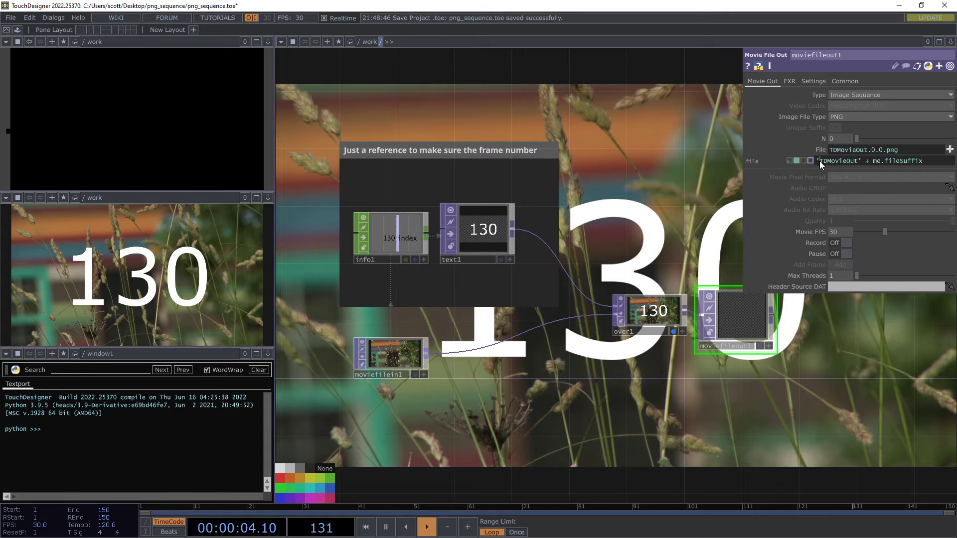
text(out/)
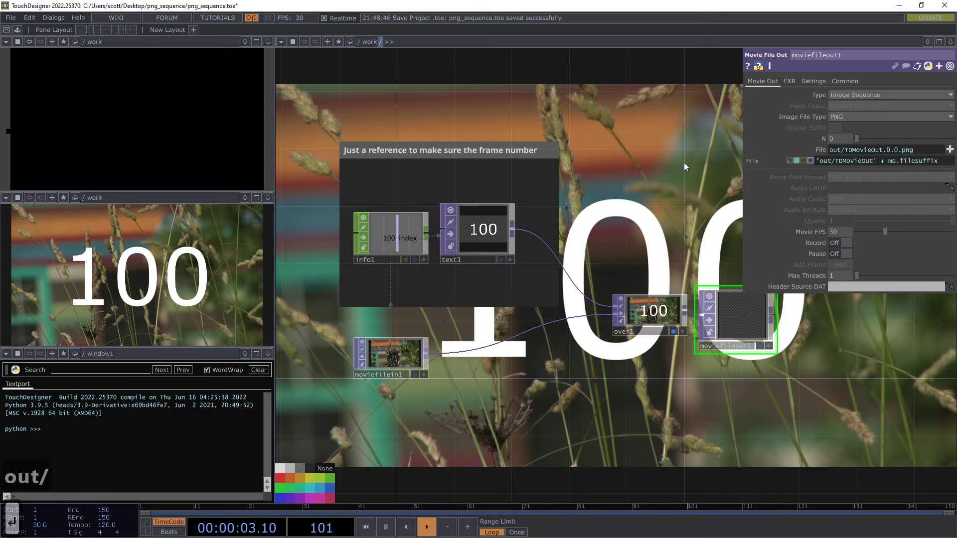
key(Return)
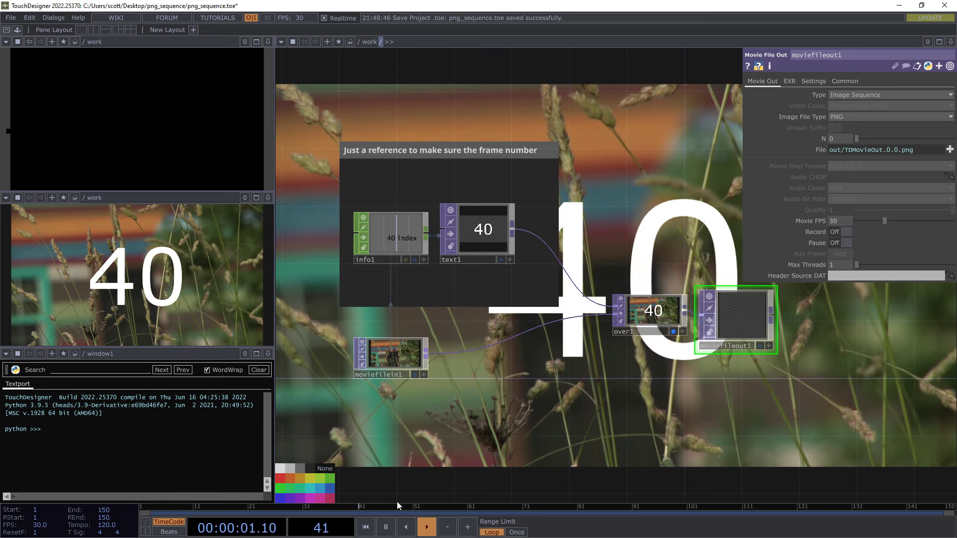
- Compare looping and one-time timeline playback, leaving the Range Limit set to Once
click(385, 527)
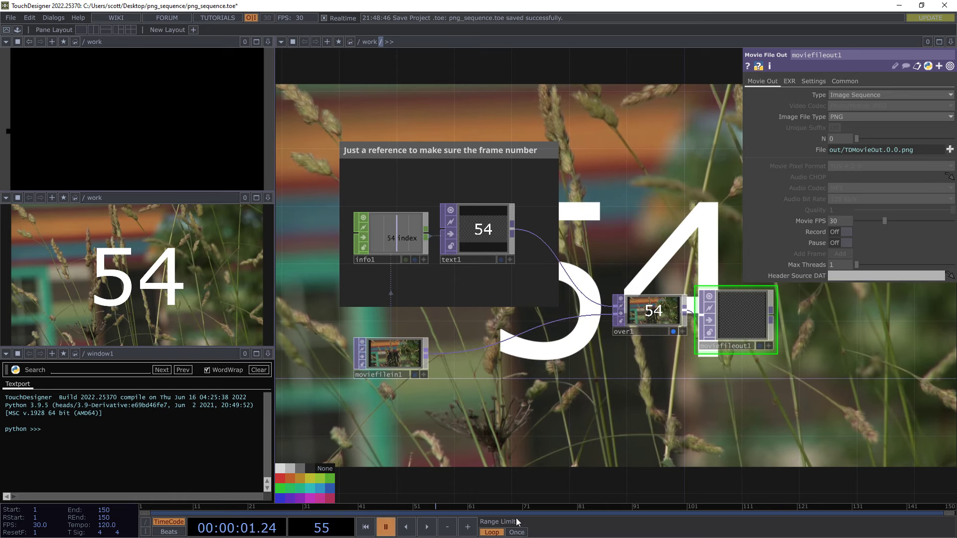
click(427, 527)
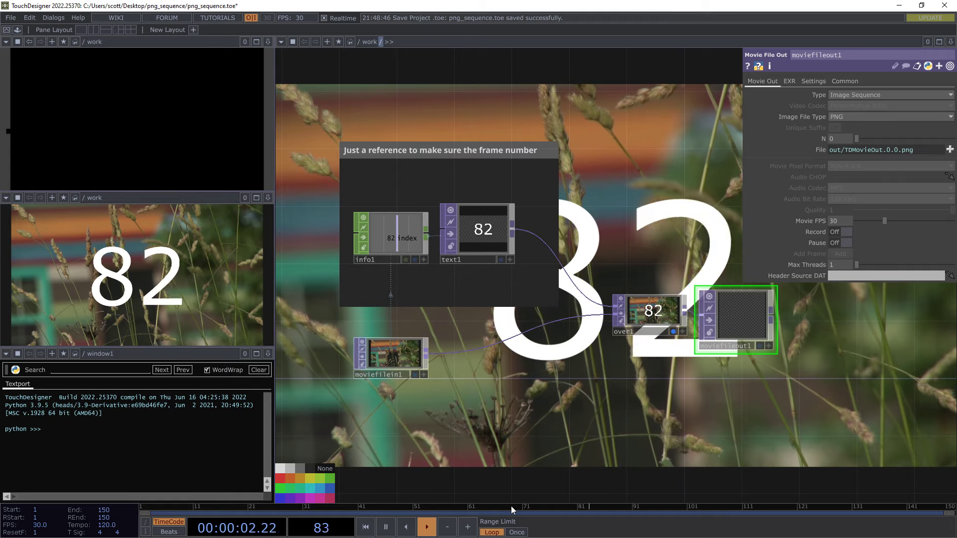
click(517, 532)
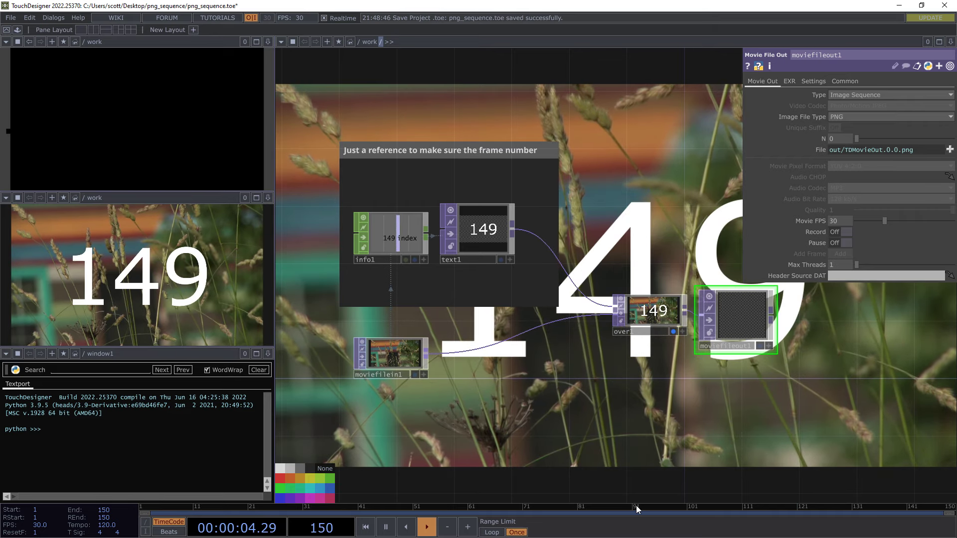
click(492, 532)
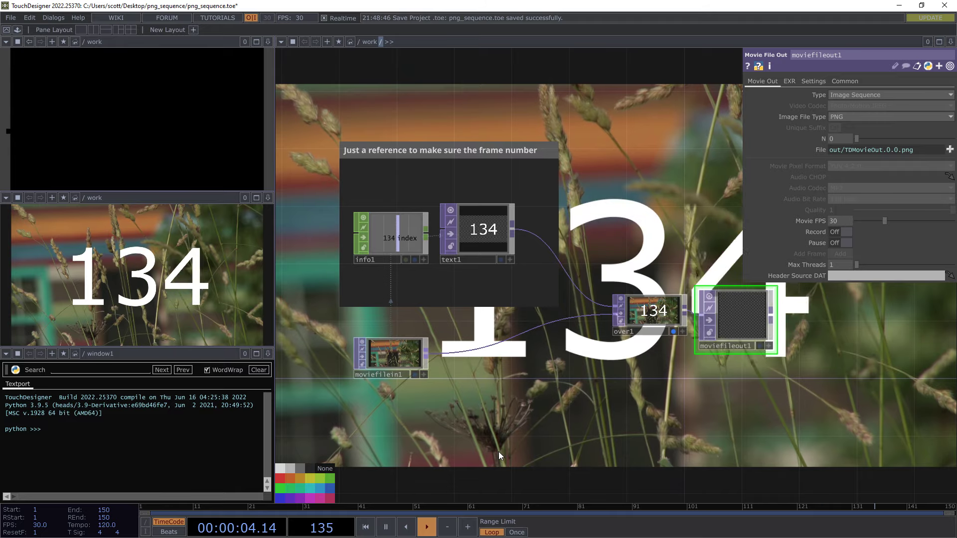
click(517, 532)
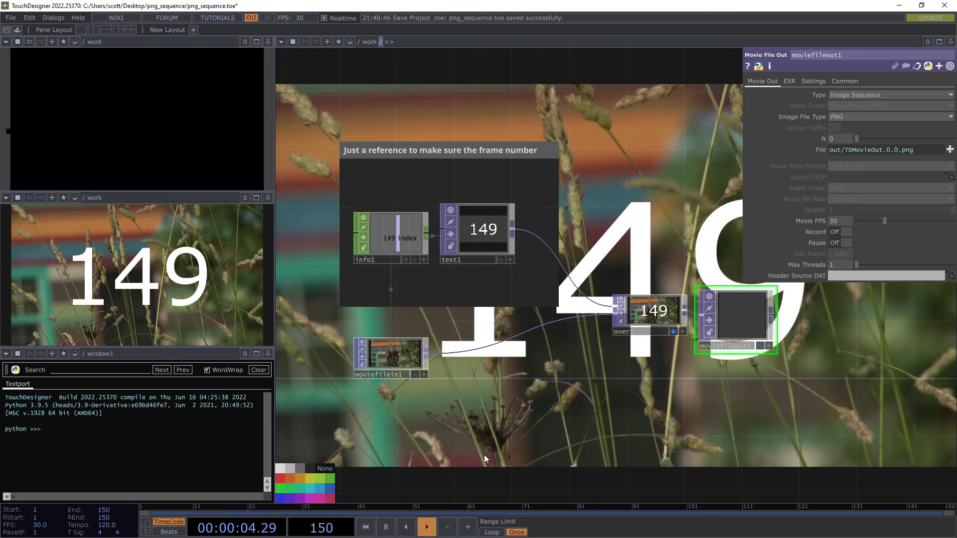
- Turn off Realtime and test-play the timeline from its first frame
click(324, 19)
click(366, 528)
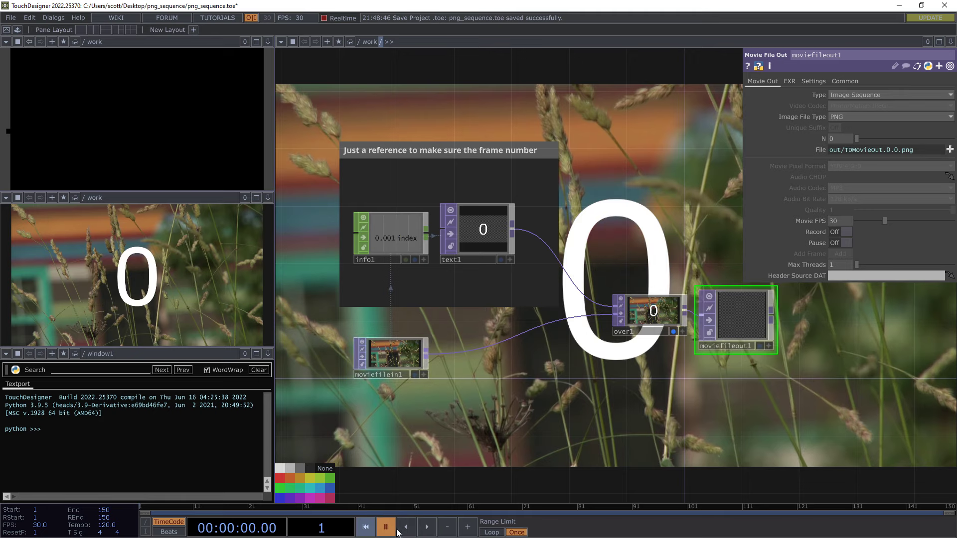
click(427, 527)
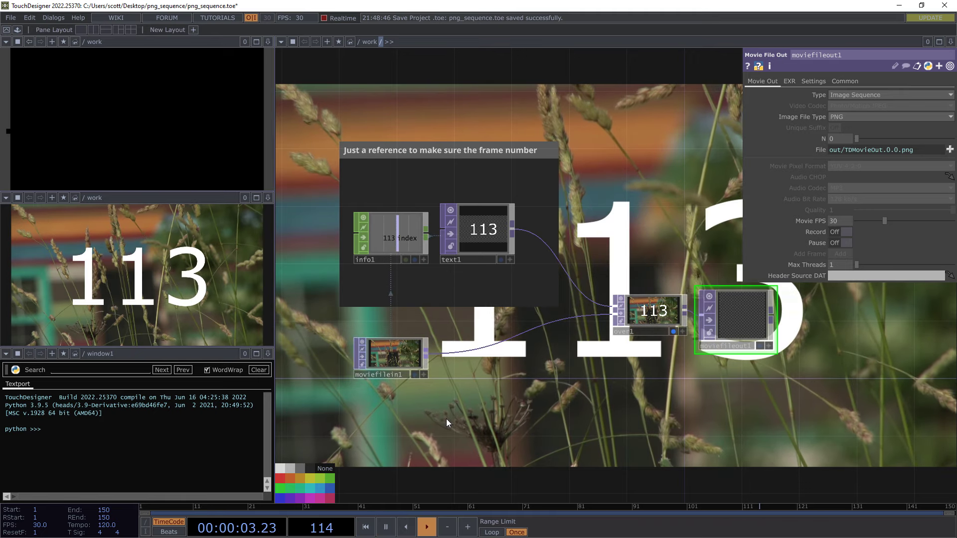
click(366, 528)
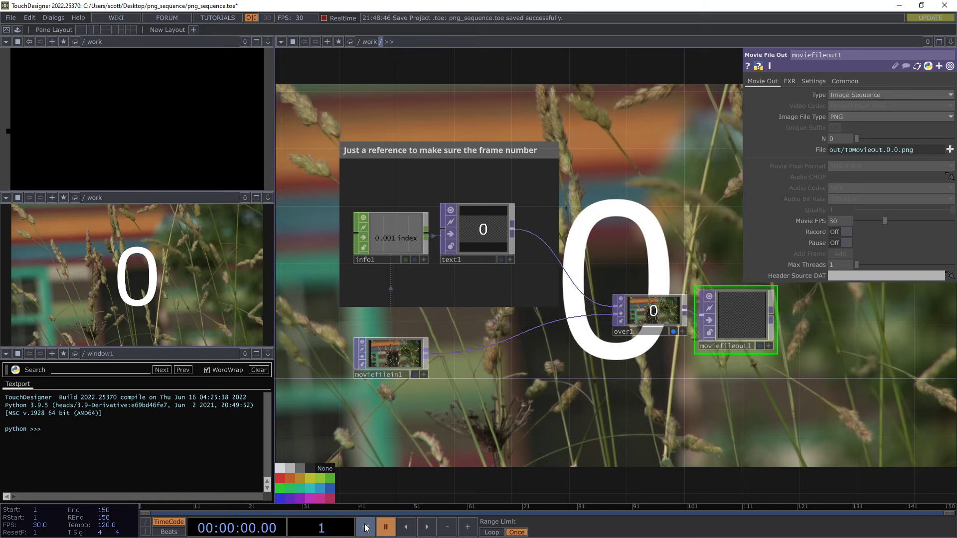
click(427, 527)
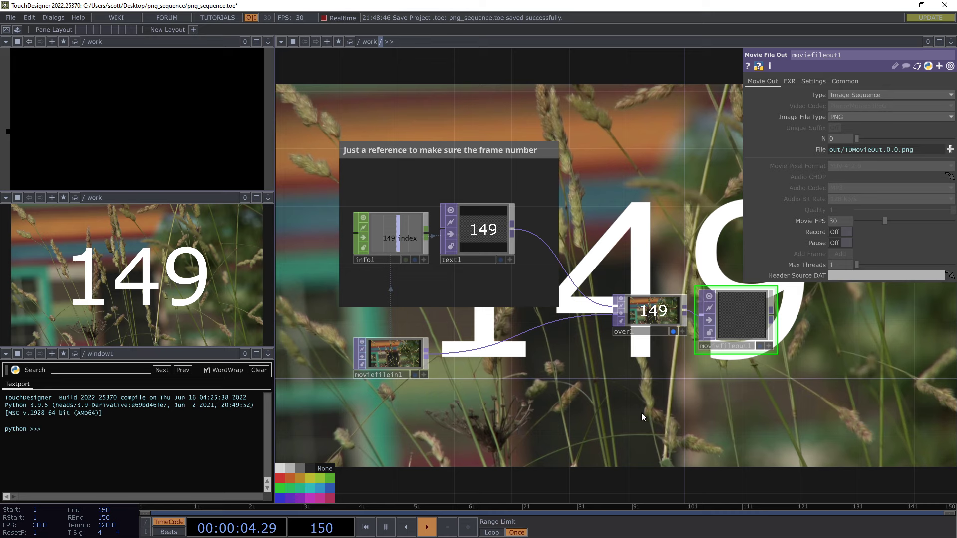
- Record one full timeline pass from the first frame with moviefileout1, stop recording and set the Range Limit back to Loop
click(366, 528)
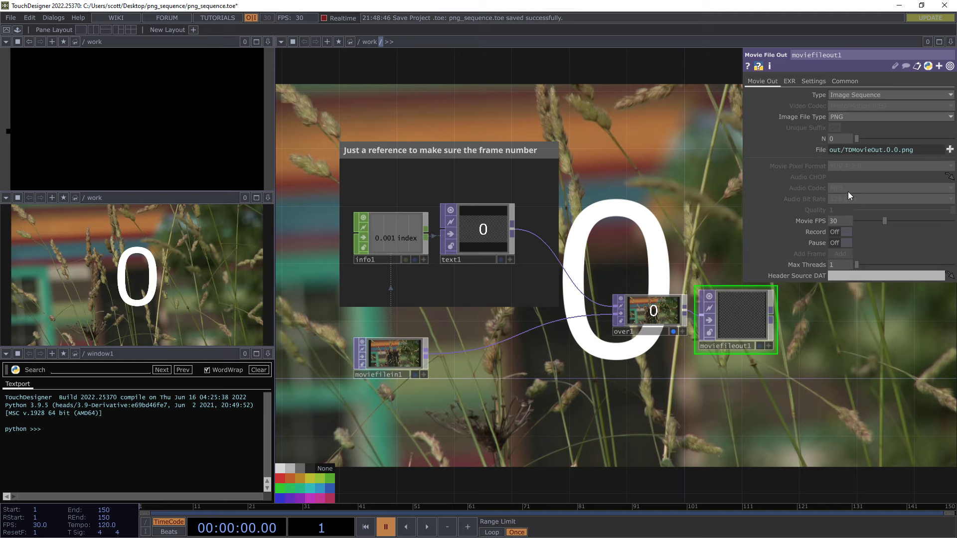
click(844, 232)
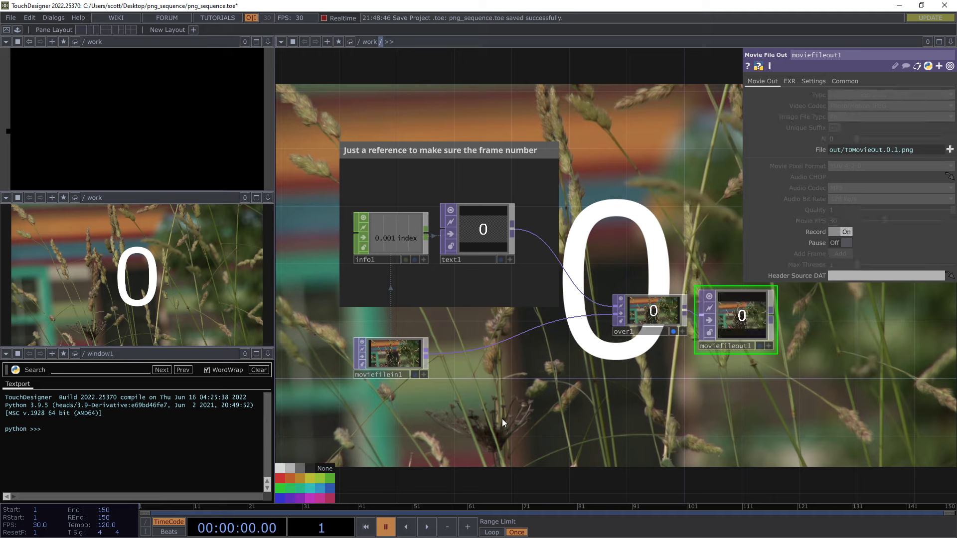
click(428, 528)
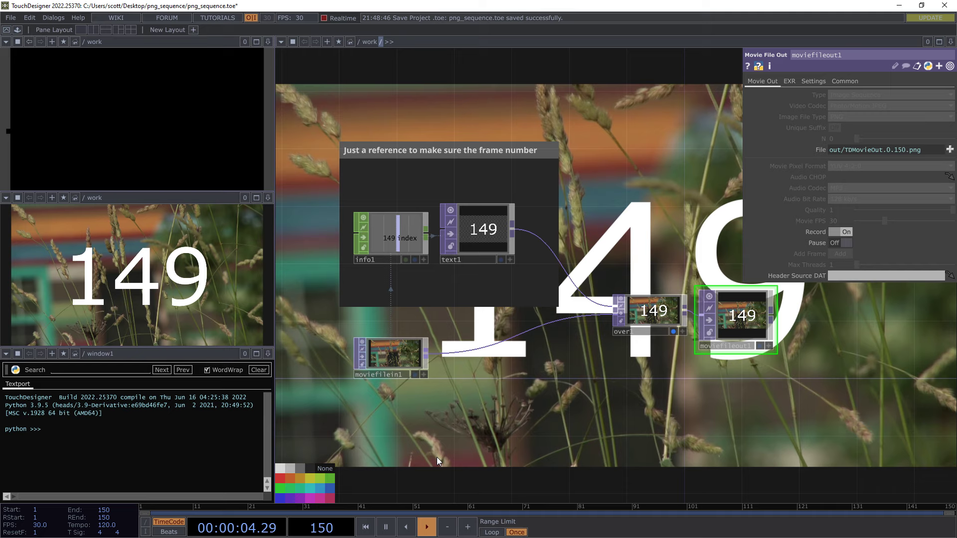
click(845, 231)
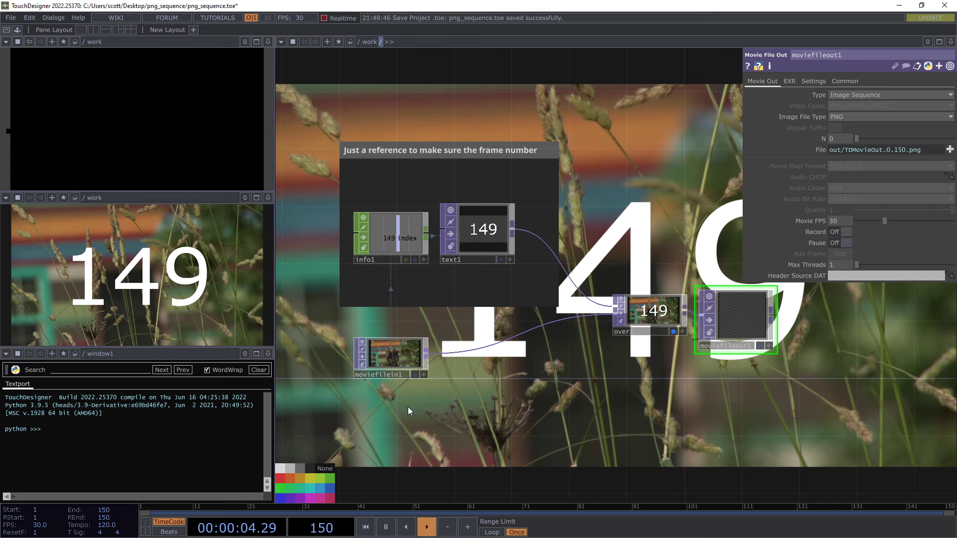
click(492, 533)
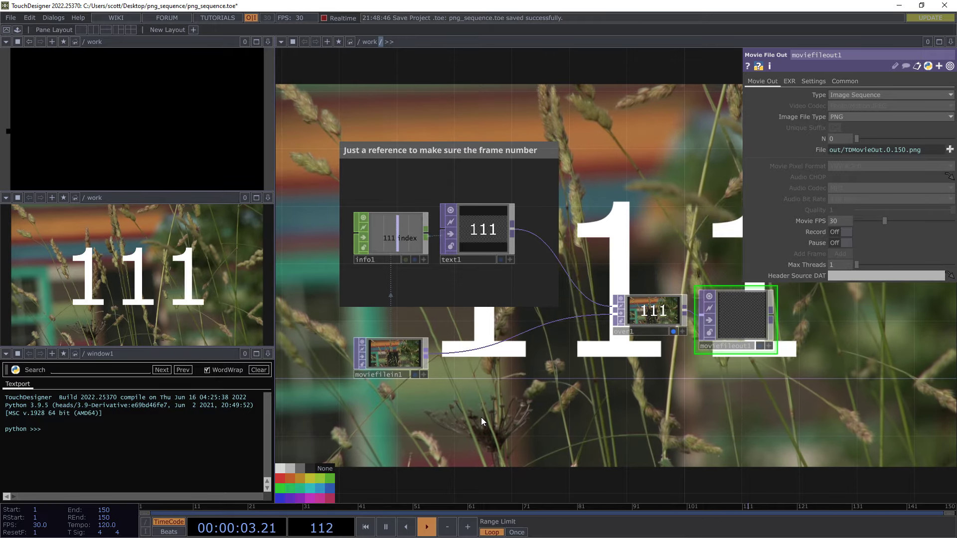
- Switch to the Desktop folder in File Explorer and open the out folder inside png_sequence
key(alt+Tab)
key(alt+Tab)
key(alt+Tab)
key(alt+Tab)
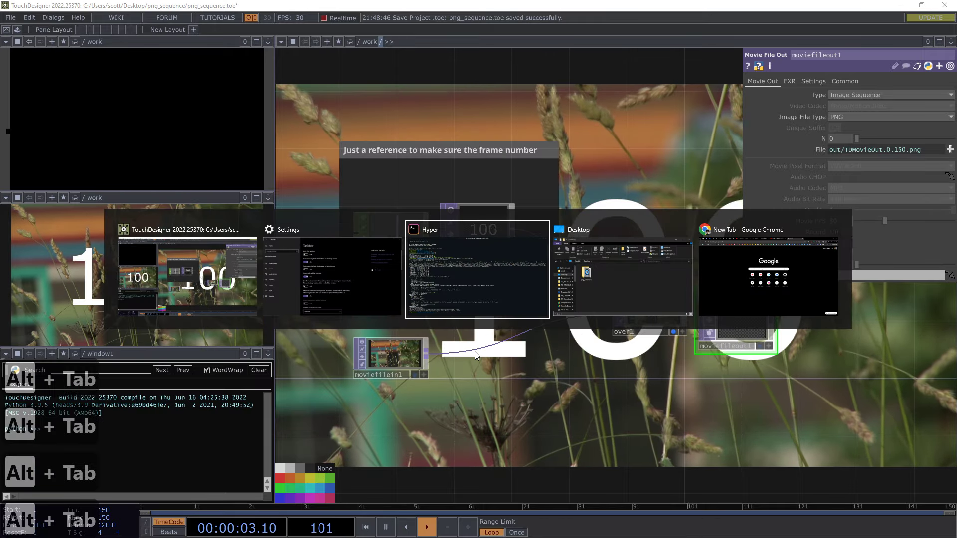
key(alt+Tab)
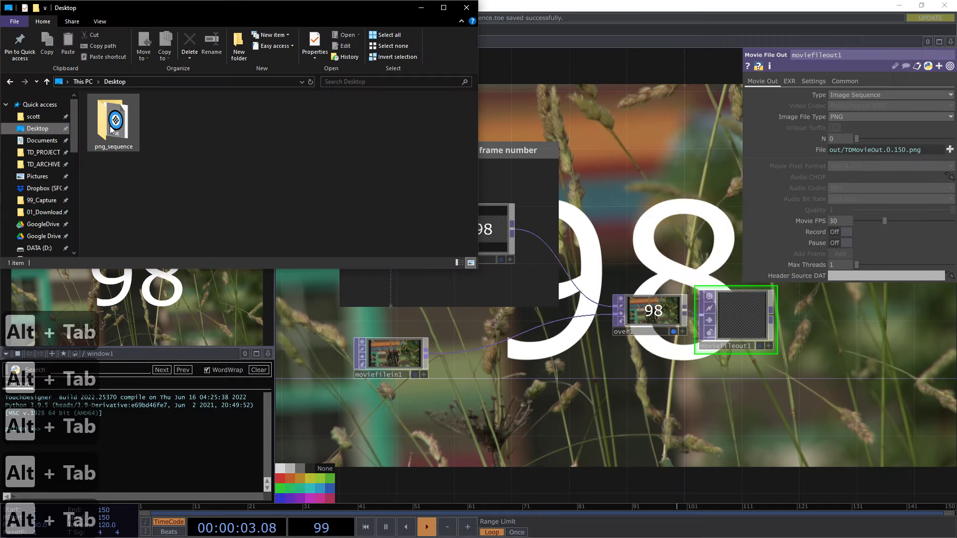
double_click(110, 125)
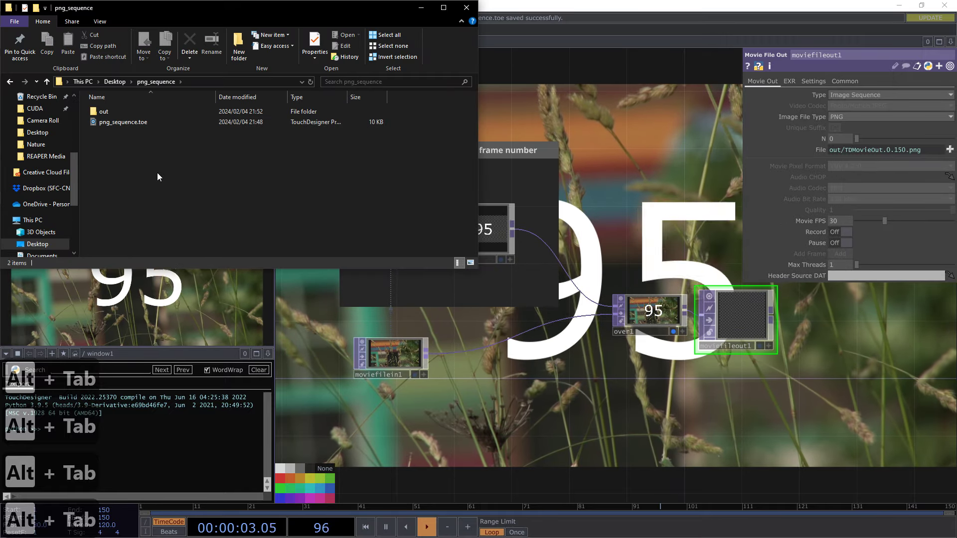
double_click(109, 109)
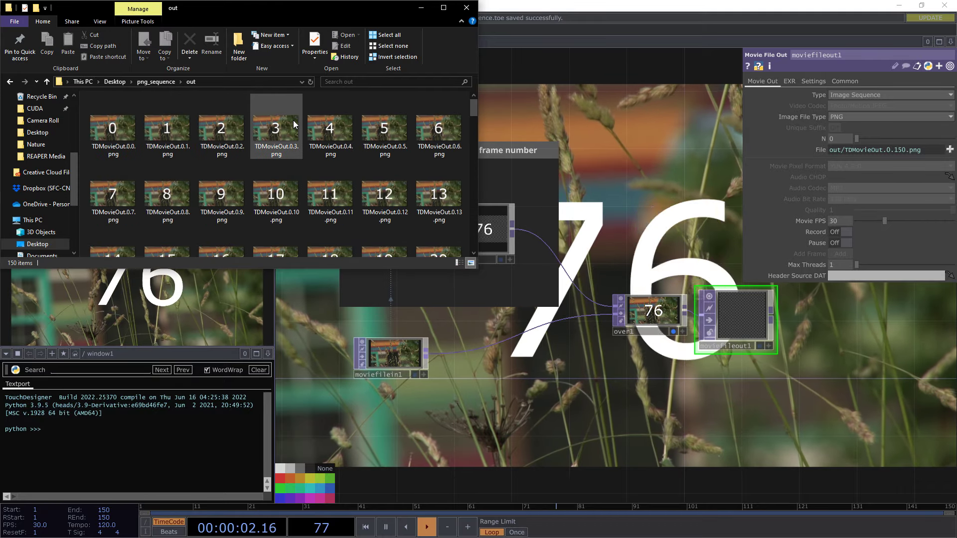
- Enlarge the folder window, check the exported PNG frames from first to last and return to TouchDesigner
drag(323, 7, 325, 1)
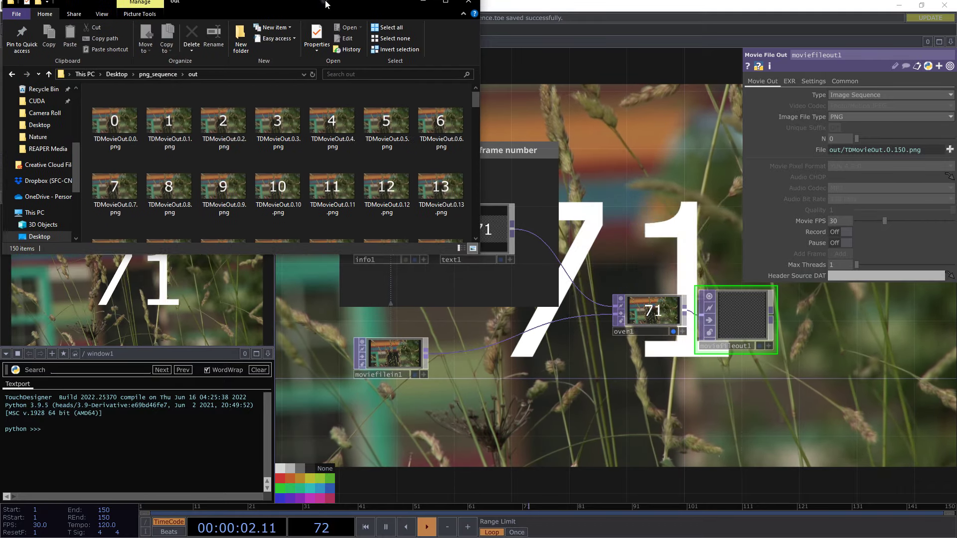
double_click(325, 4)
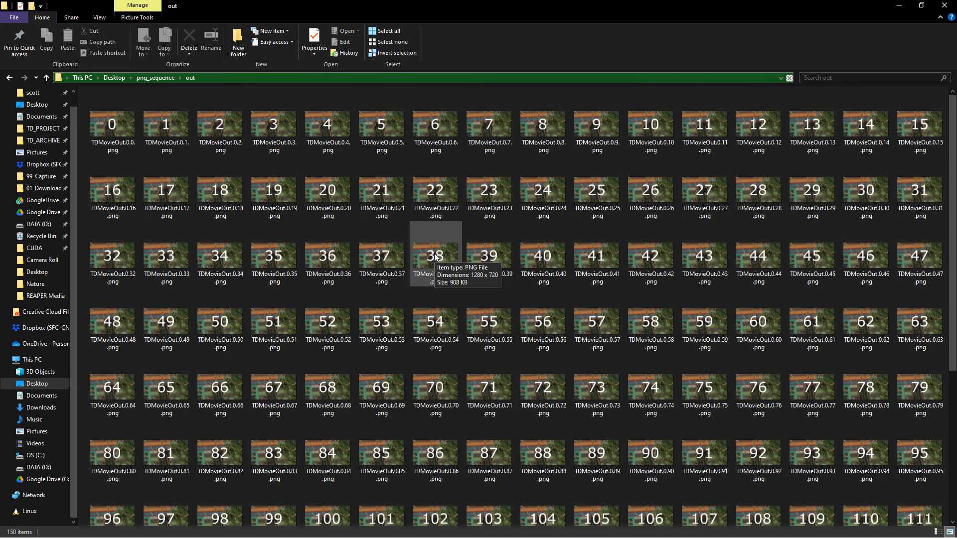
scroll(435, 257, down, 3)
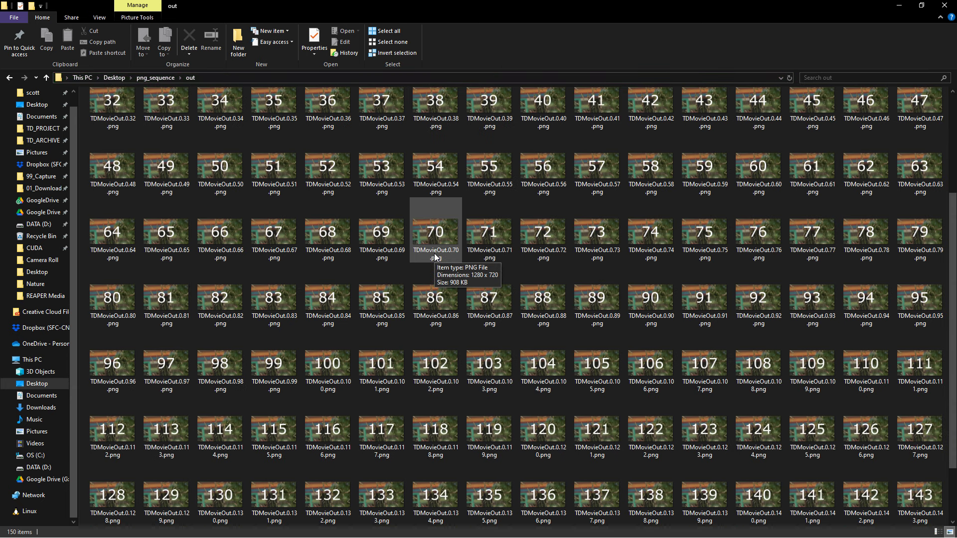
scroll(505, 255, down, 2)
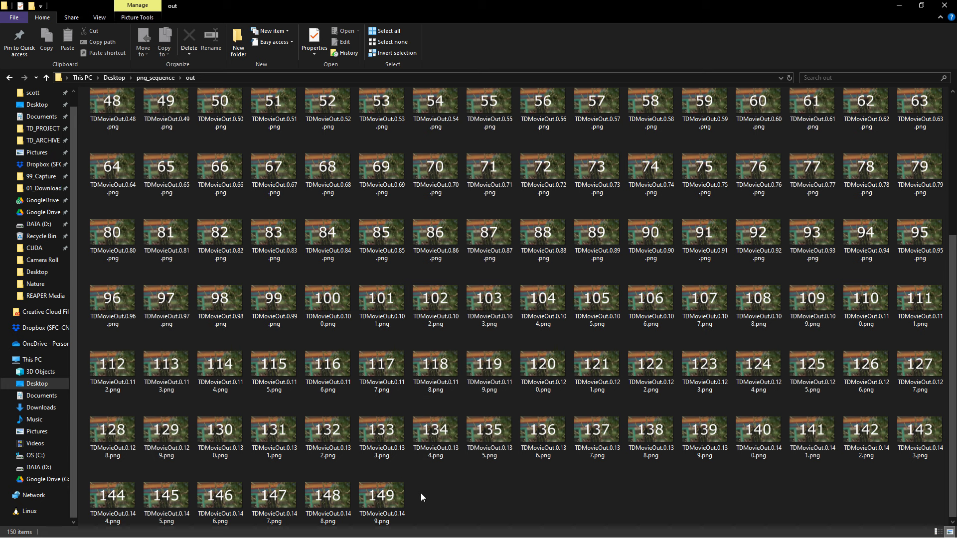
scroll(425, 462, up, 5)
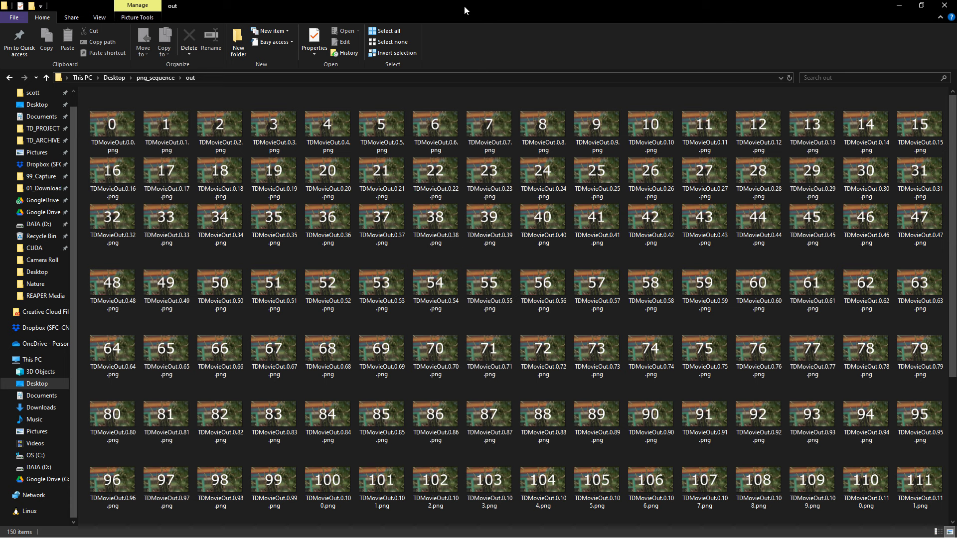
drag(214, 4, 222, 30)
click(613, 146)
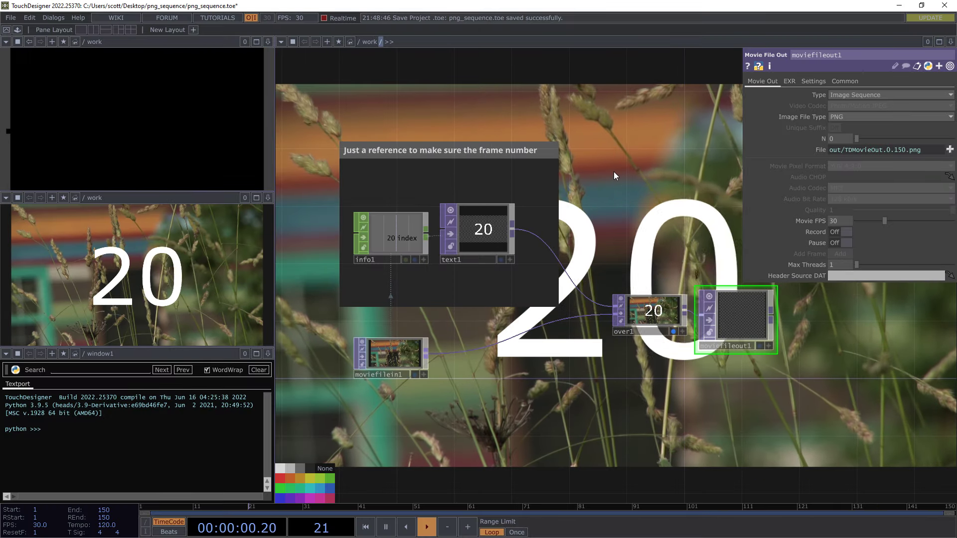